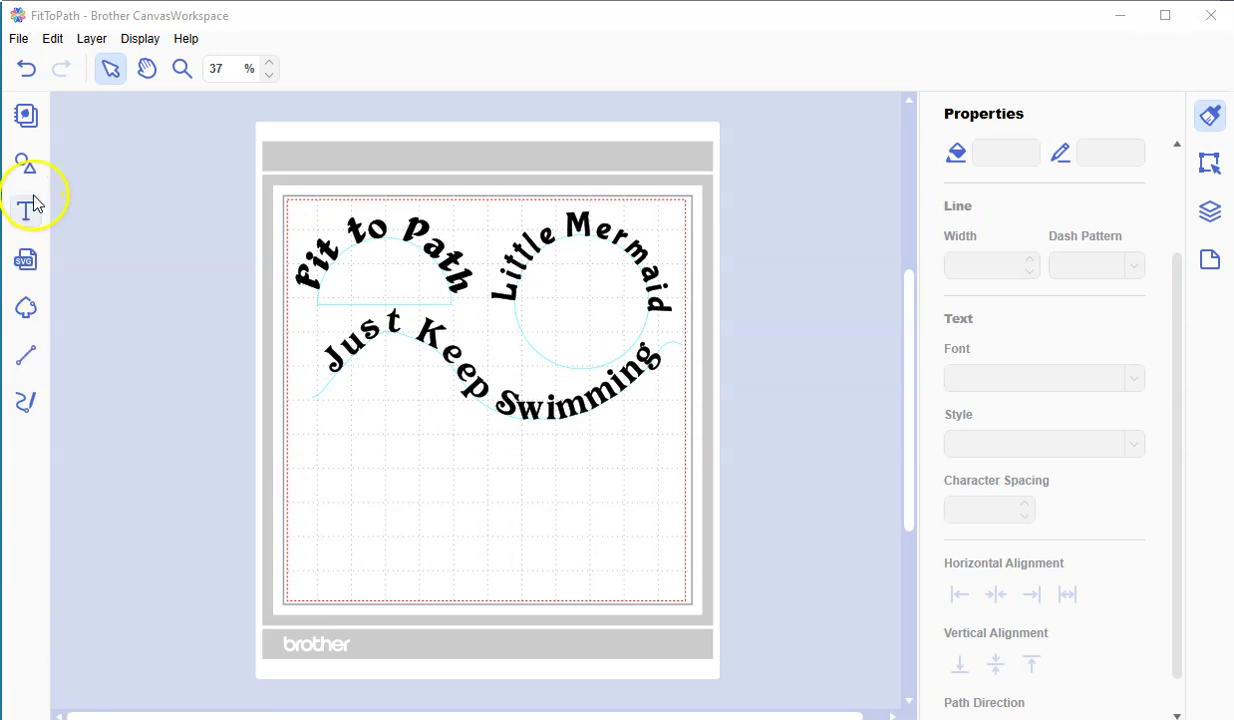
- Place a half-circle shape at the mat's lower-left and stretch it wider to the right
{"action": "left_click", "coordinate": [25, 166]}
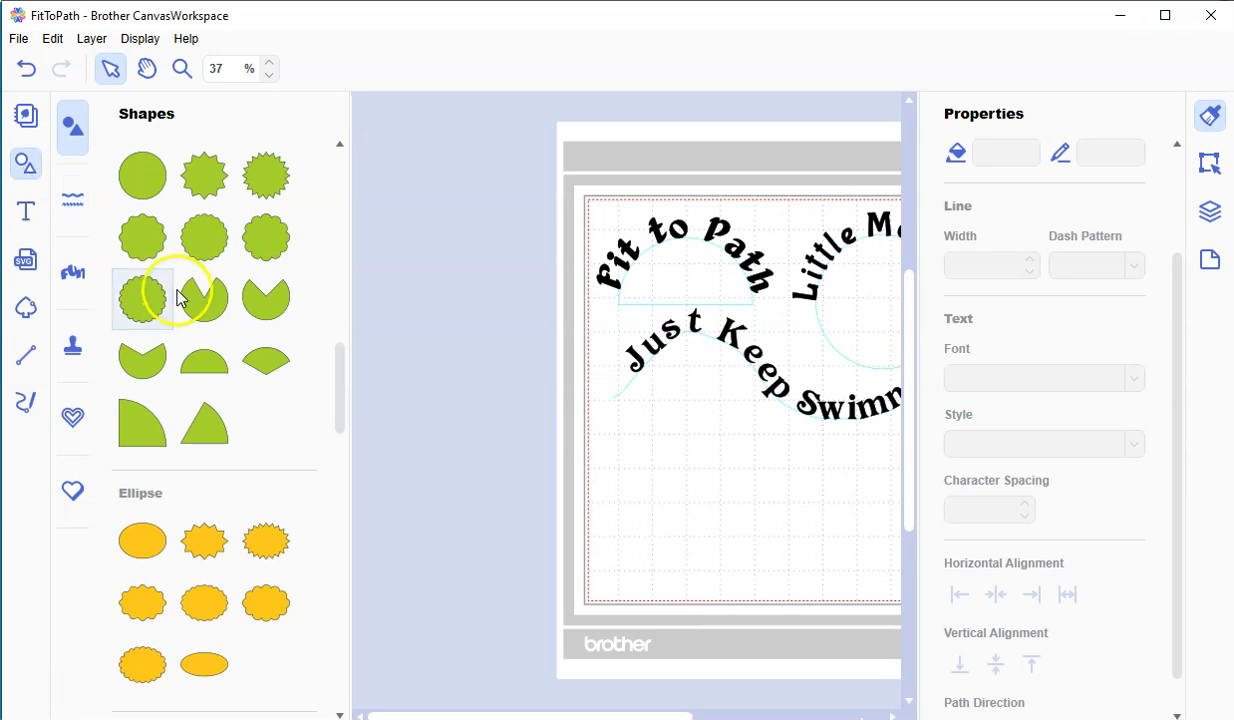
{"action": "left_click", "coordinate": [219, 373]}
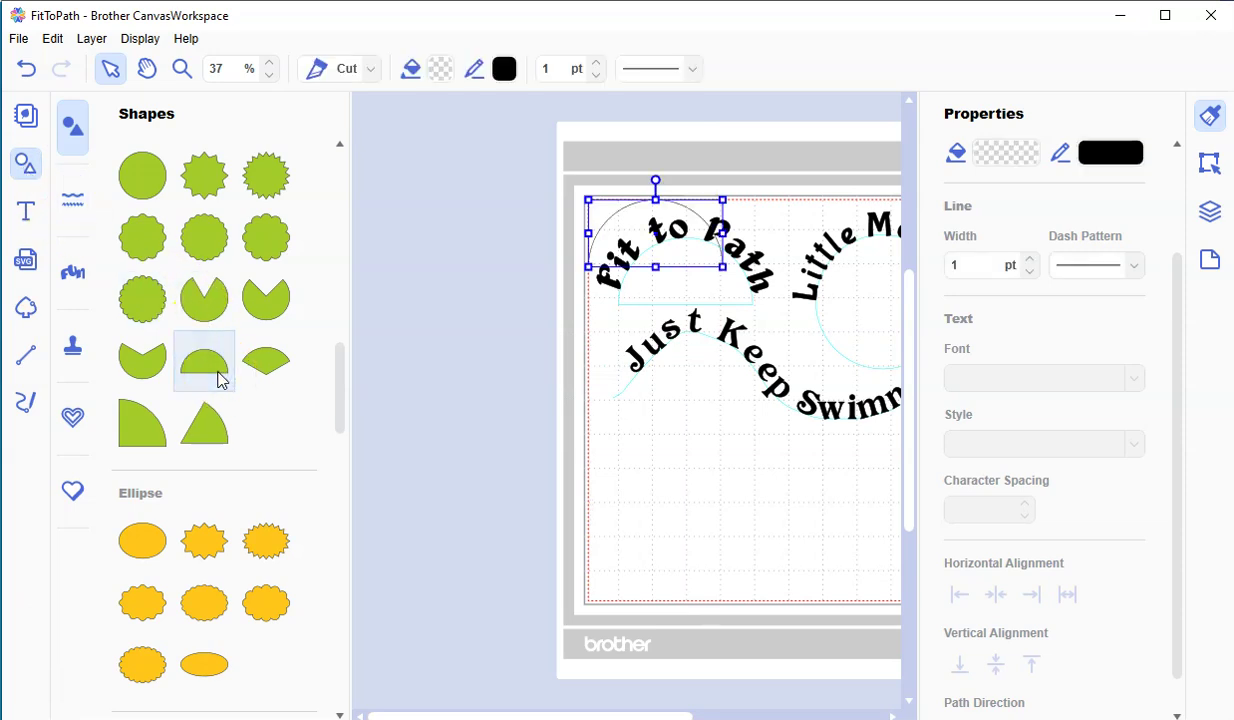
{"action": "left_click", "coordinate": [675, 248]}
{"action": "left_click_drag", "start_coordinate": [692, 320], "coordinate": [700, 570]}
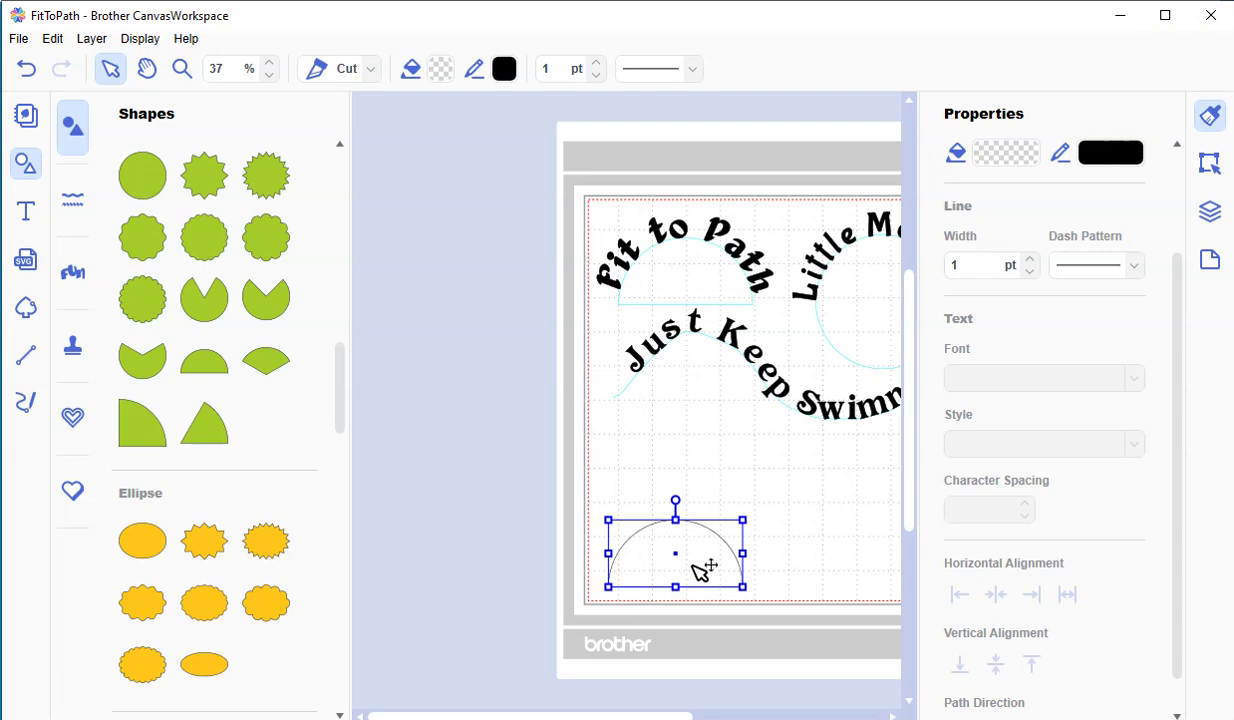
{"action": "left_click_drag", "start_coordinate": [743, 553], "coordinate": [807, 552]}
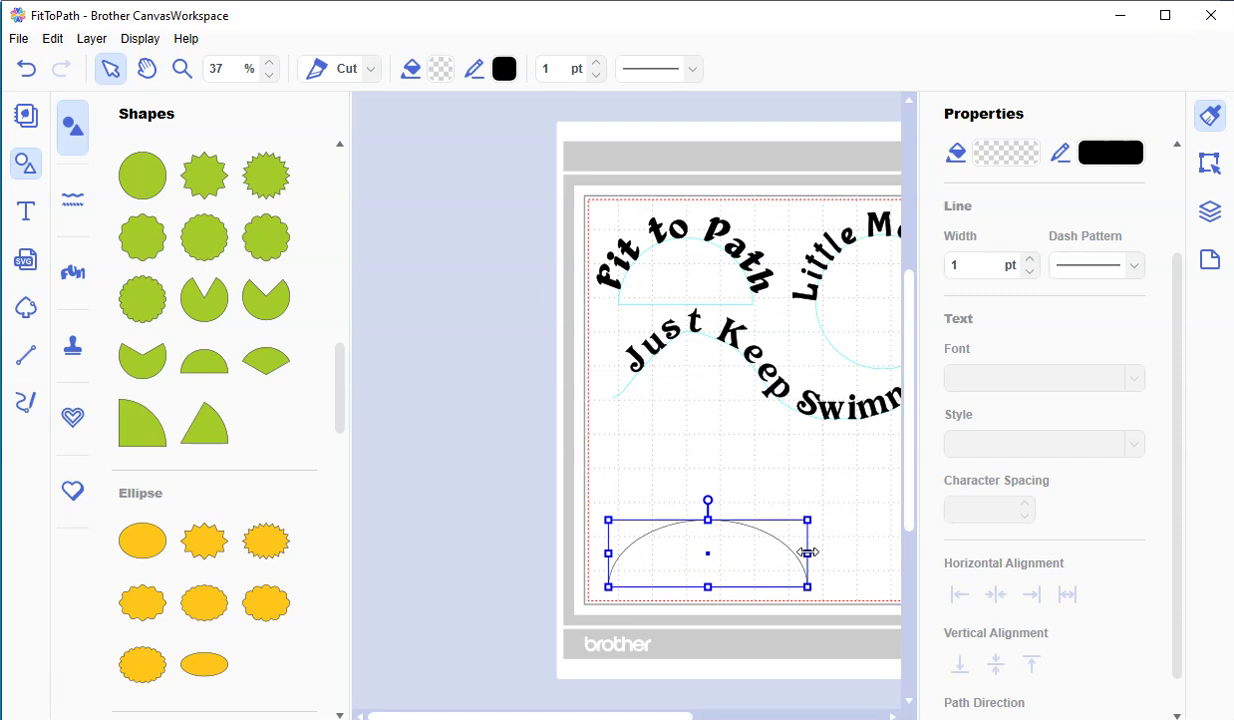
{"action": "left_click", "coordinate": [20, 212]}
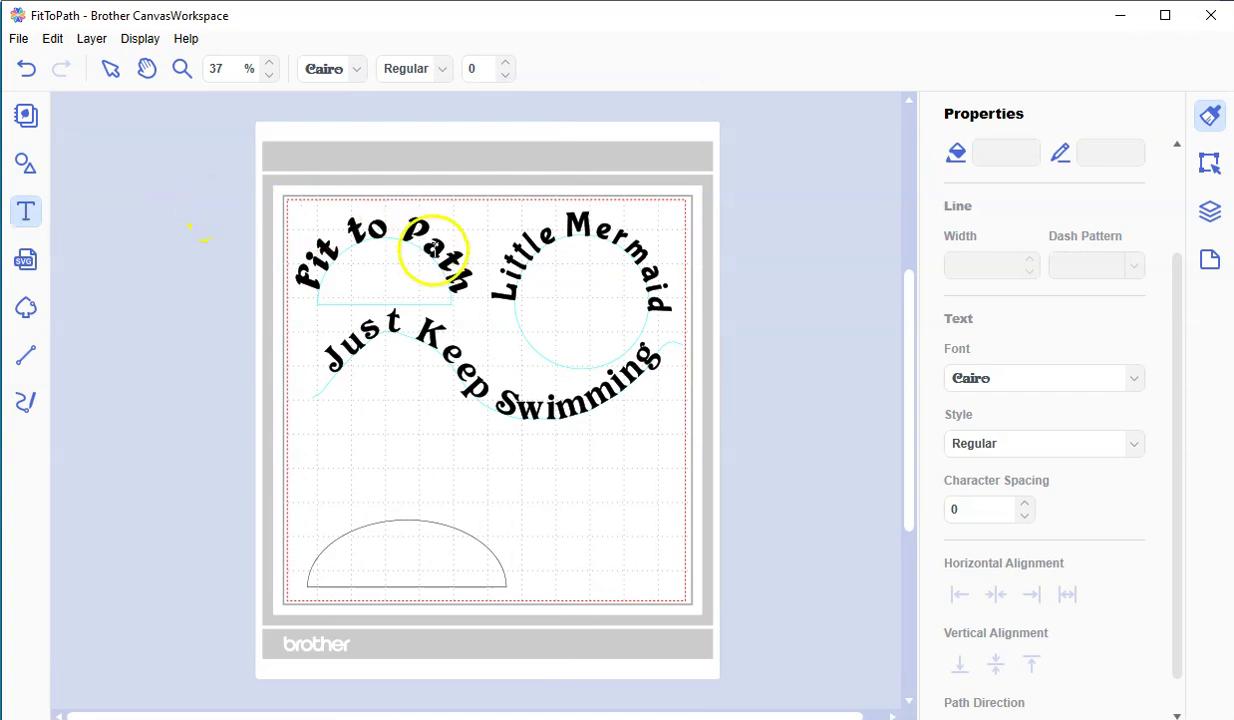
- Type 'Fit to Path' as straight text just above the half-circle
{"action": "left_click", "coordinate": [315, 499]}
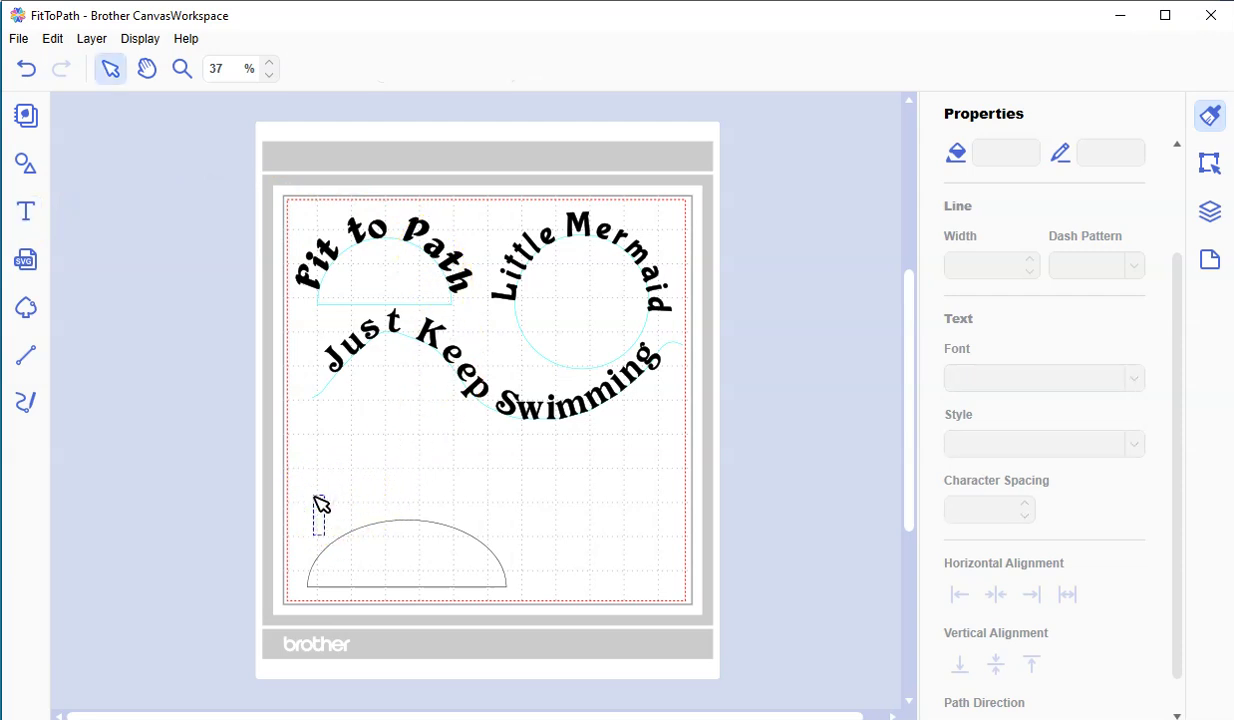
{"action": "type", "text": "Fit t"}
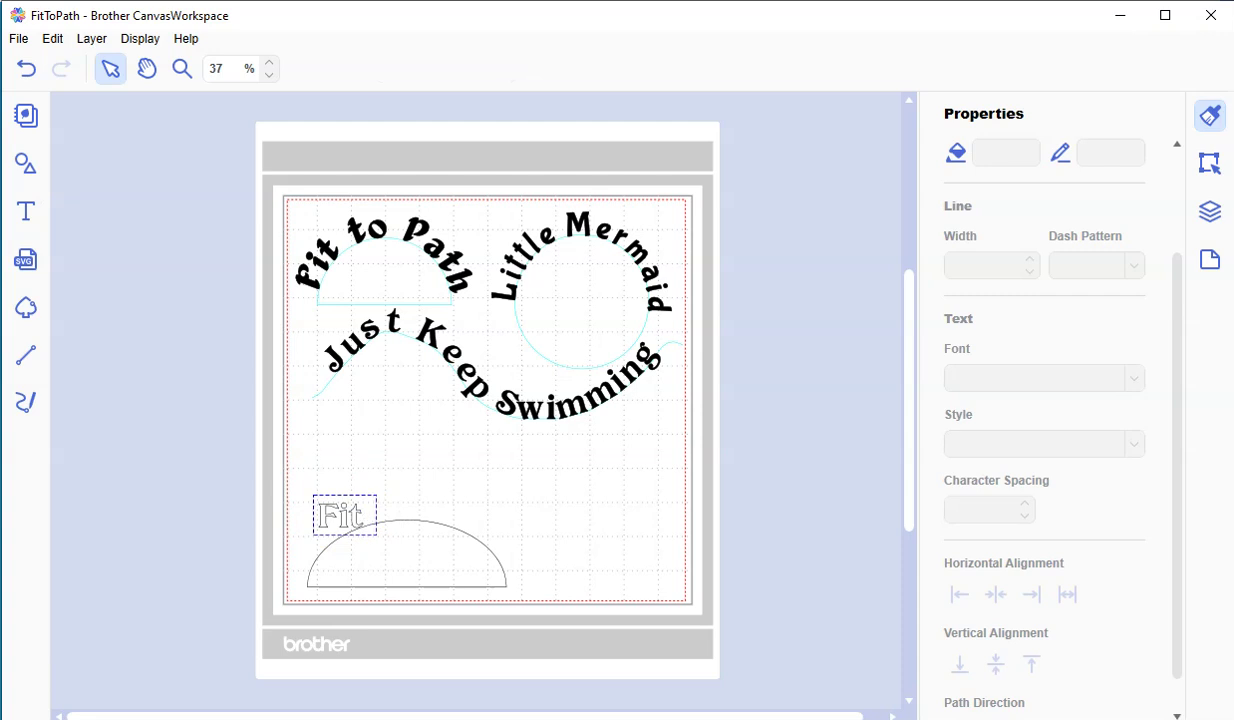
{"action": "type", "text": "o Path"}
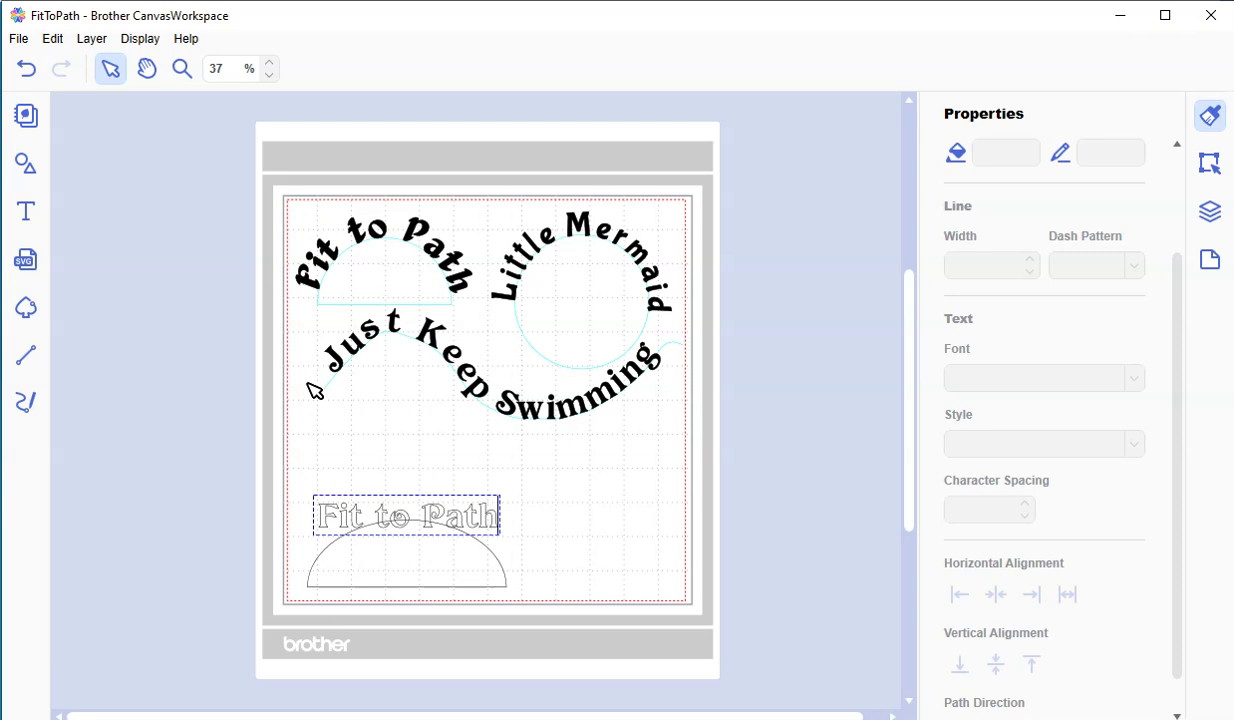
- Change the 'Fit to Path' text fill to black in the Color Pallet, then deselect it
{"action": "left_click", "coordinate": [353, 495]}
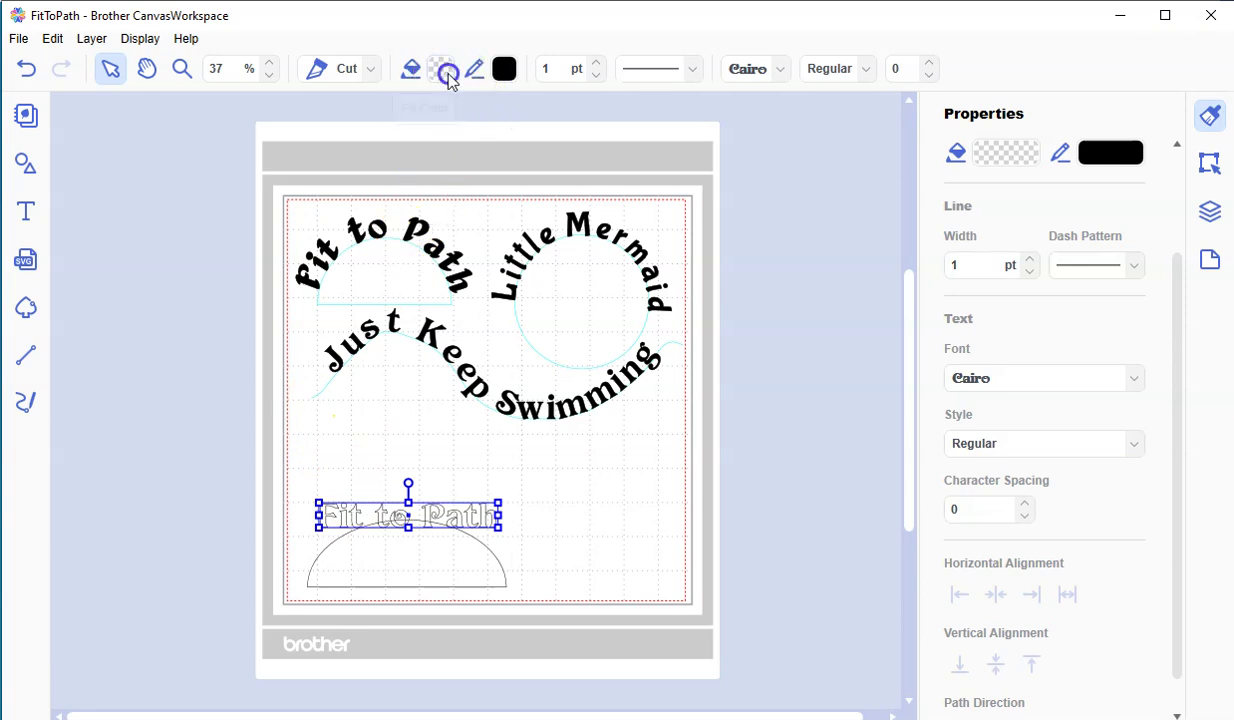
{"action": "left_click", "coordinate": [446, 72]}
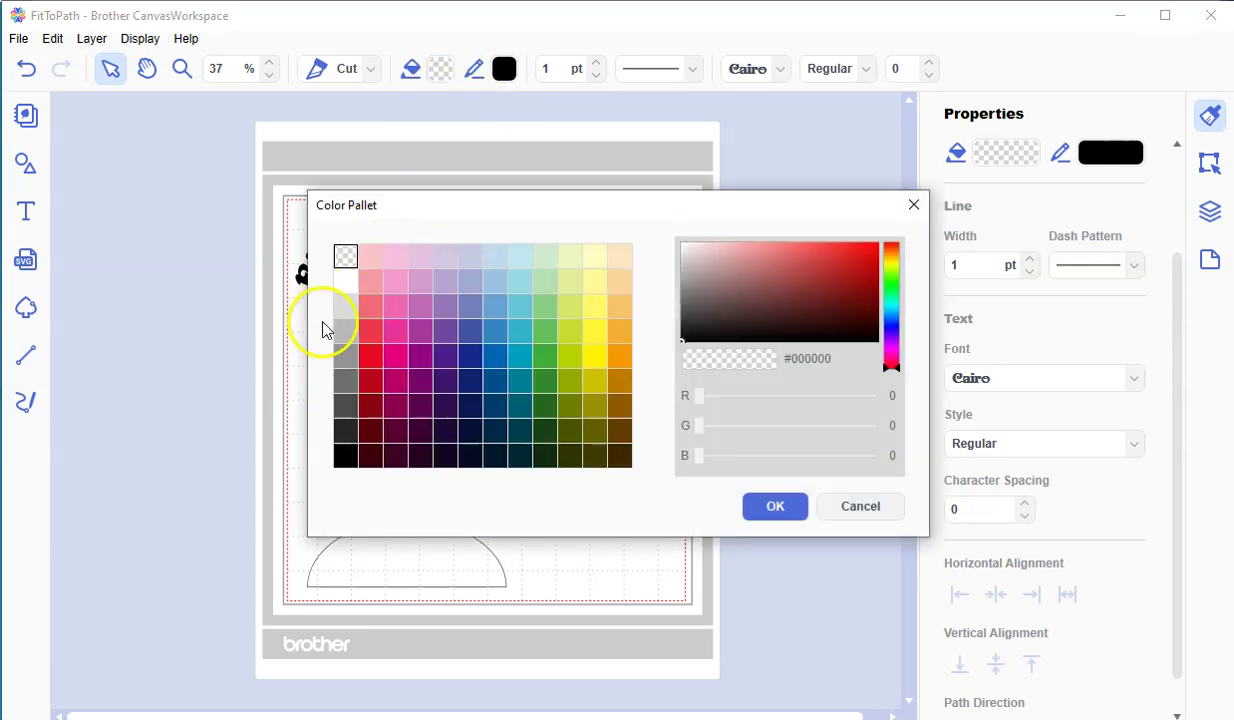
{"action": "left_click", "coordinate": [340, 460]}
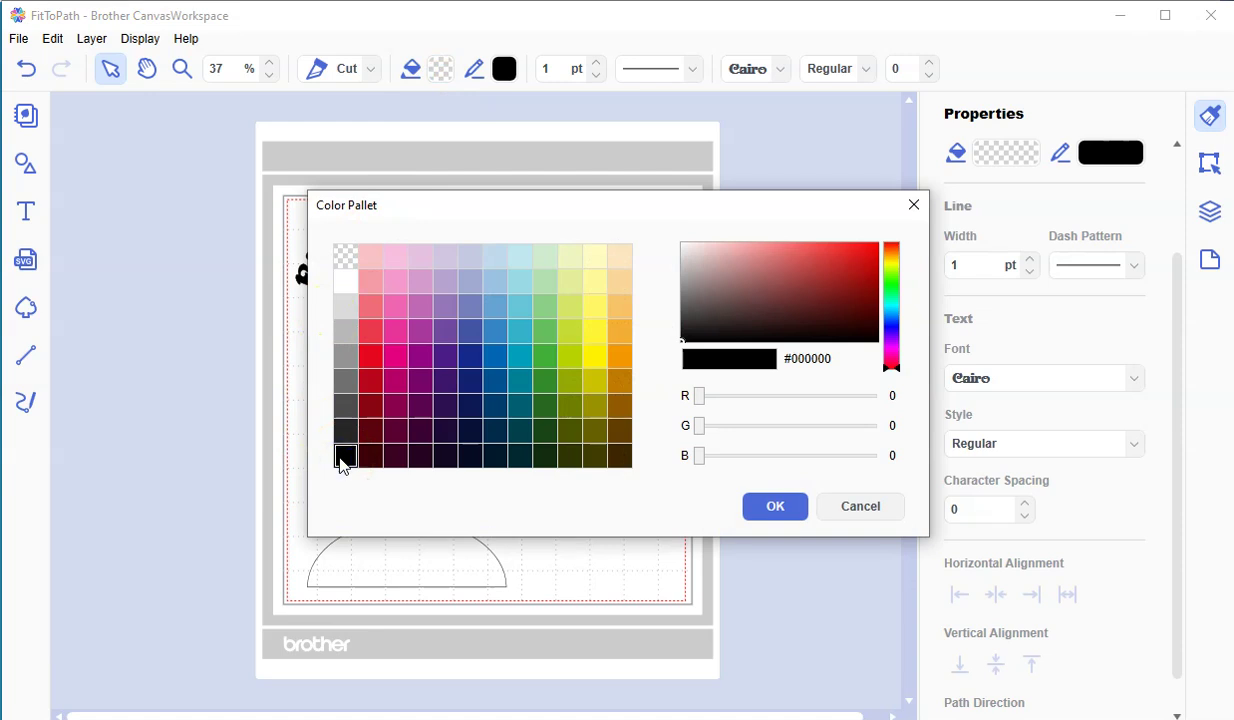
{"action": "left_click", "coordinate": [754, 506]}
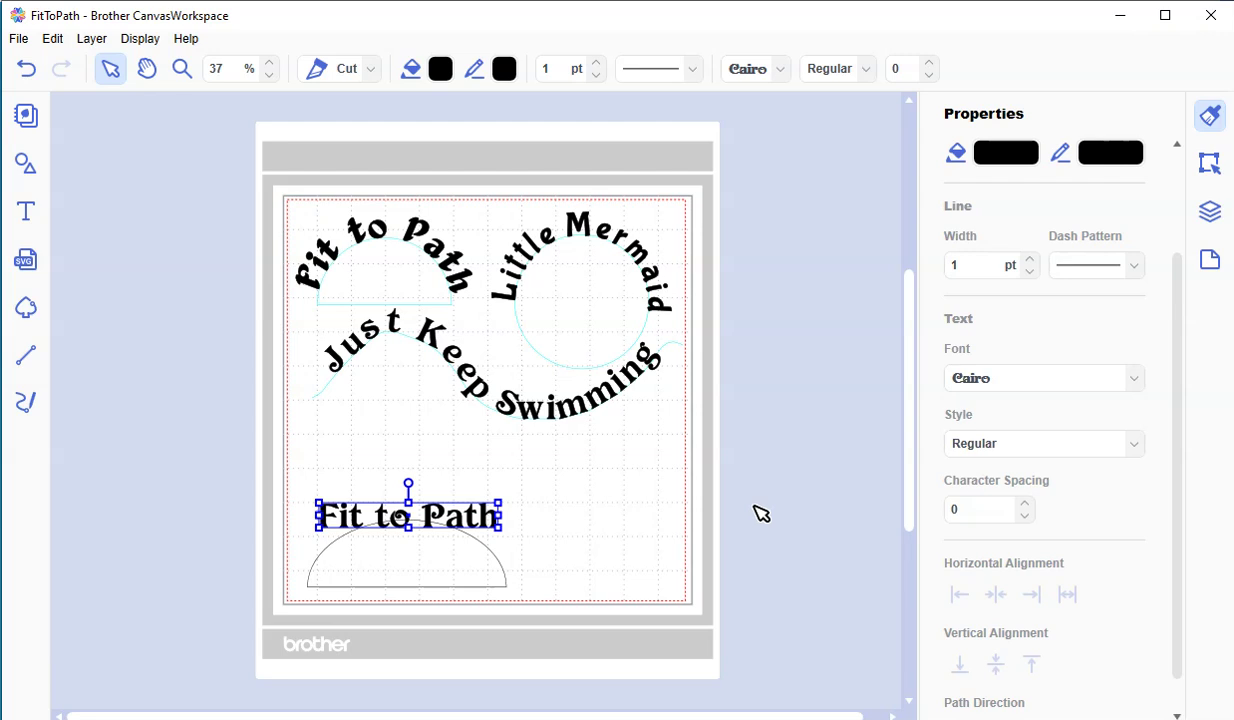
{"action": "left_click", "coordinate": [615, 484]}
- Fit 'Fit to Path' onto the half-circle arc, nudging its start slightly inward from the left end
{"action": "left_click_drag", "start_coordinate": [611, 481], "coordinate": [314, 598]}
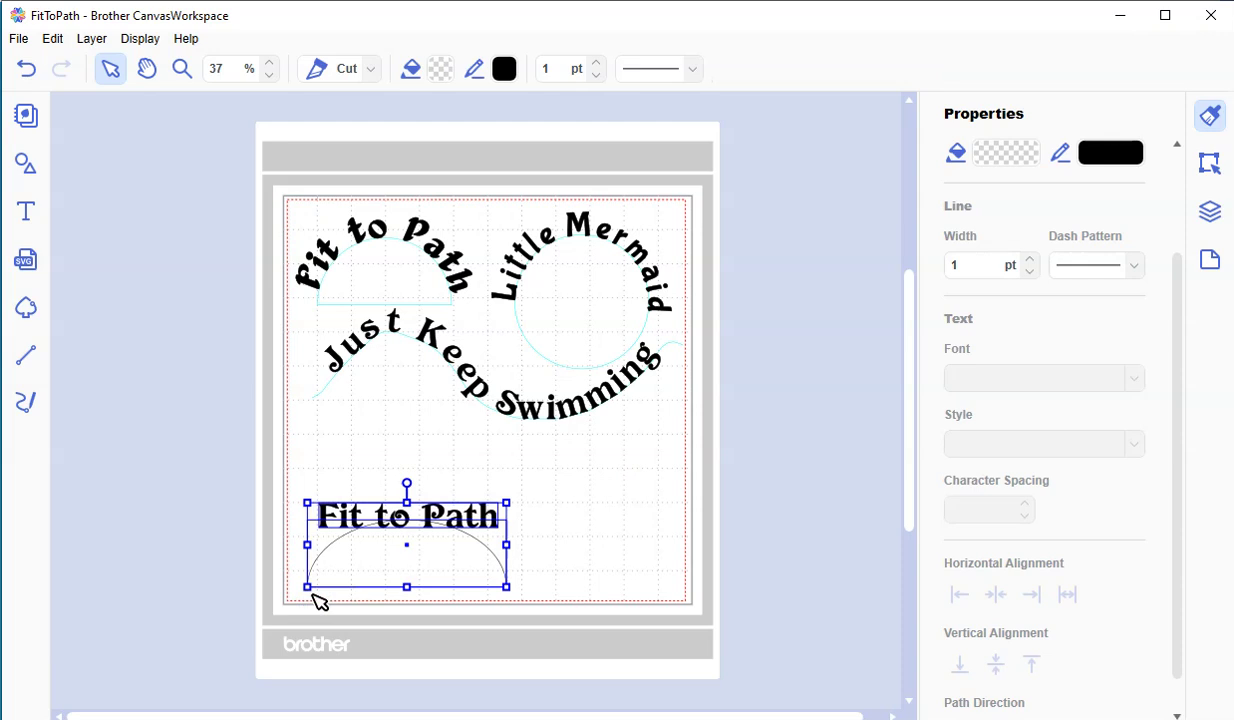
{"action": "left_click", "coordinate": [53, 38]}
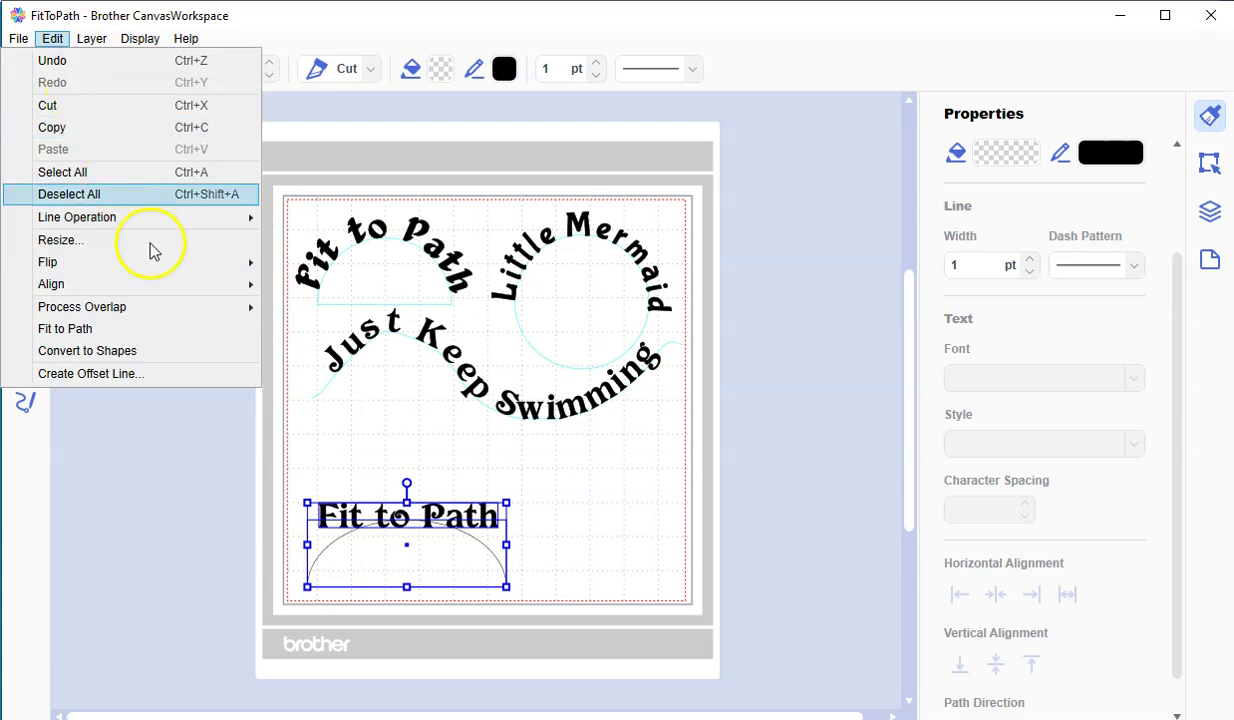
{"action": "left_click", "coordinate": [160, 327]}
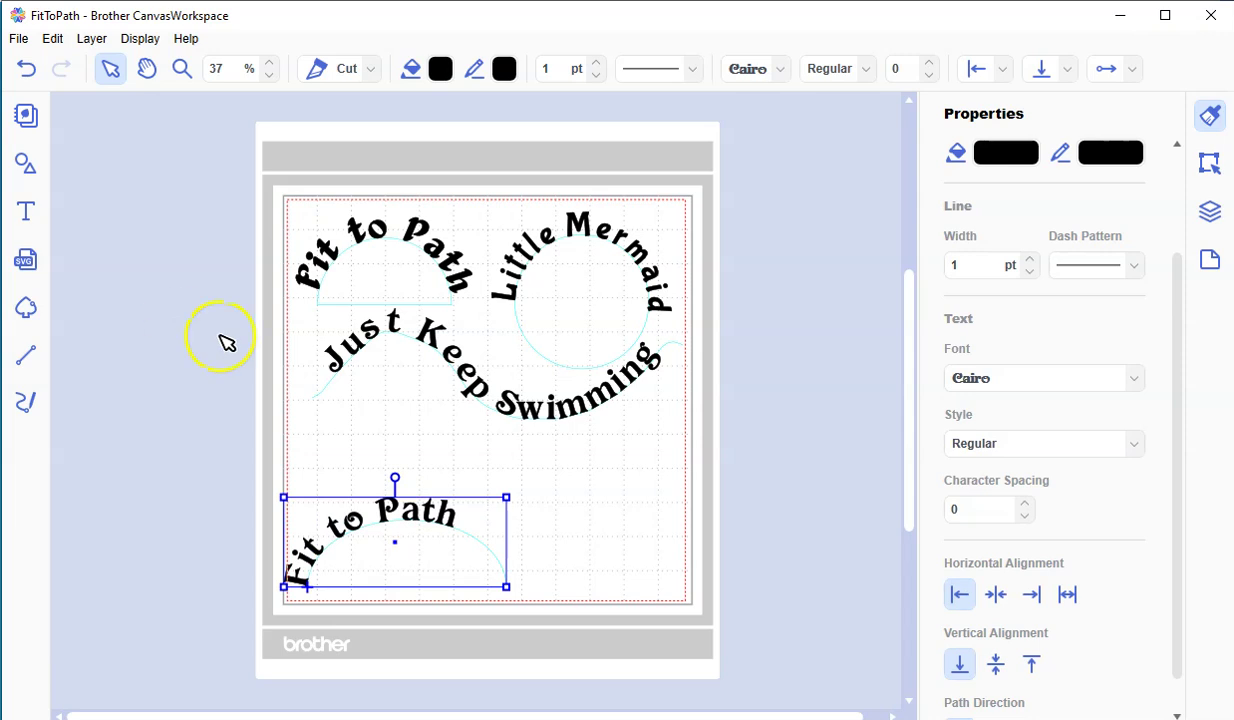
{"action": "left_click_drag", "start_coordinate": [309, 590], "coordinate": [340, 552]}
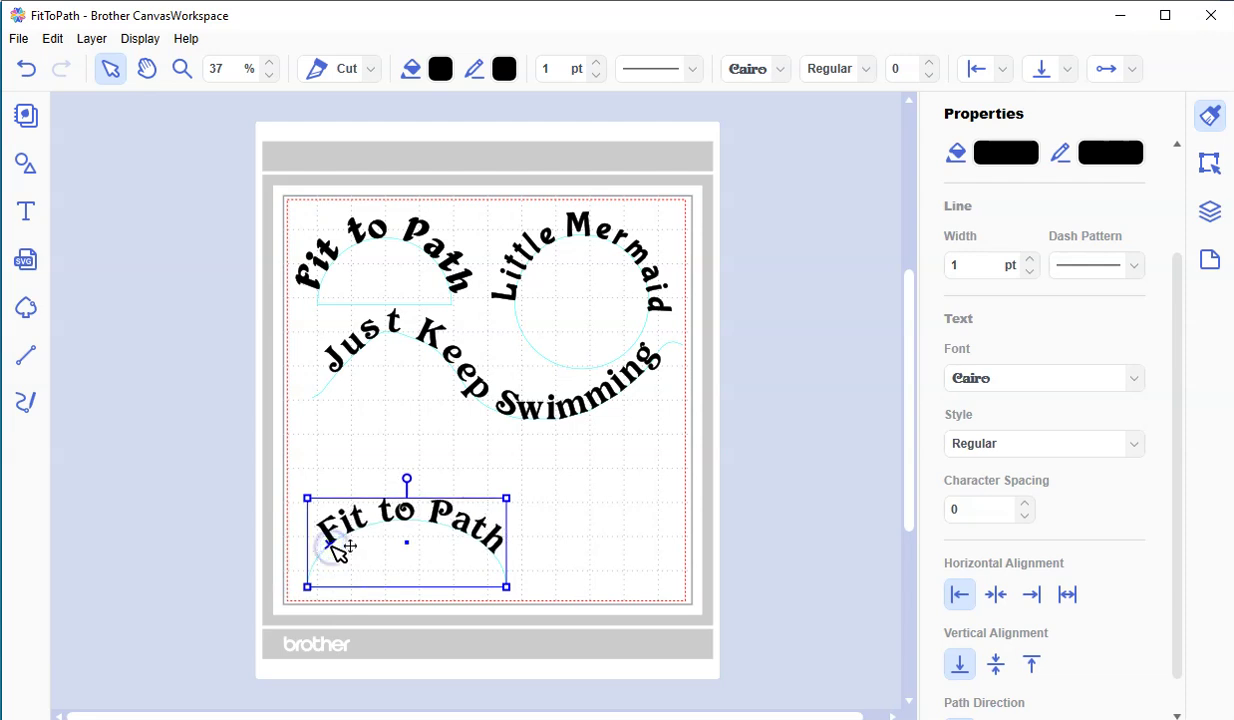
{"action": "left_click", "coordinate": [597, 573]}
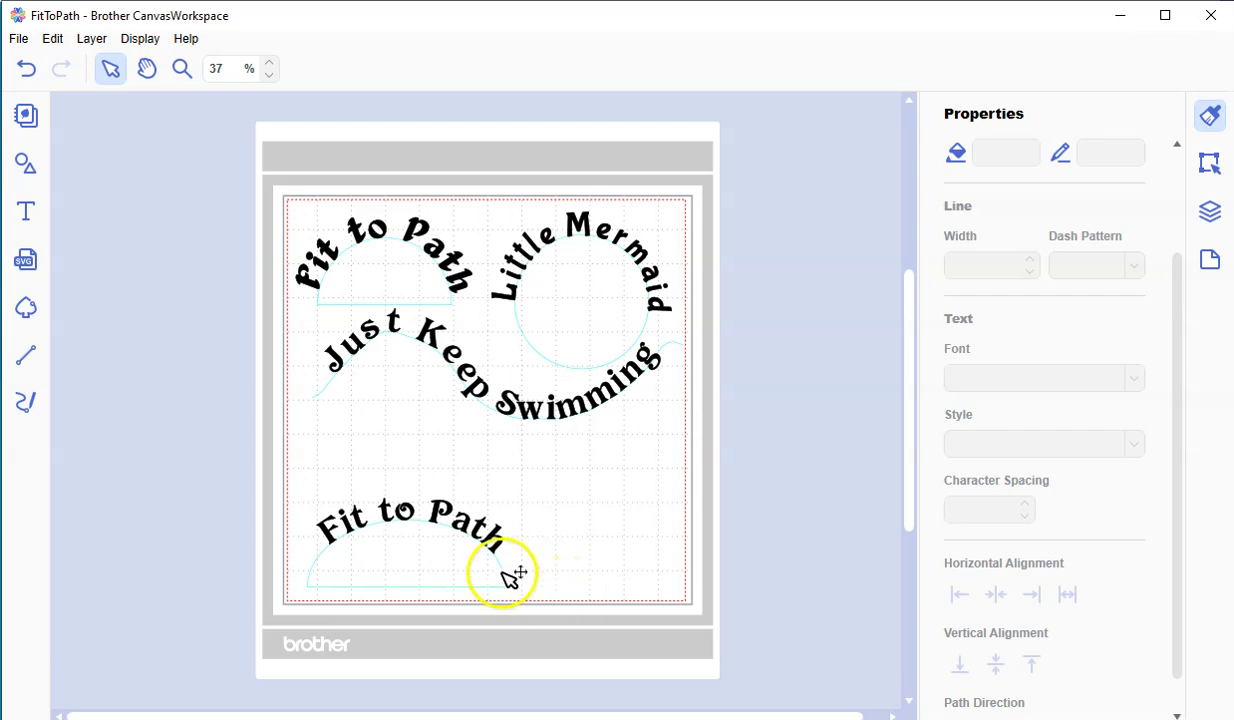
- Move curved 'Fit to Path' up under 'Just Keep' and place a circle at the mat's lower-left
{"action": "left_click_drag", "start_coordinate": [510, 576], "coordinate": [478, 467]}
{"action": "left_click", "coordinate": [523, 532]}
{"action": "left_click", "coordinate": [30, 165]}
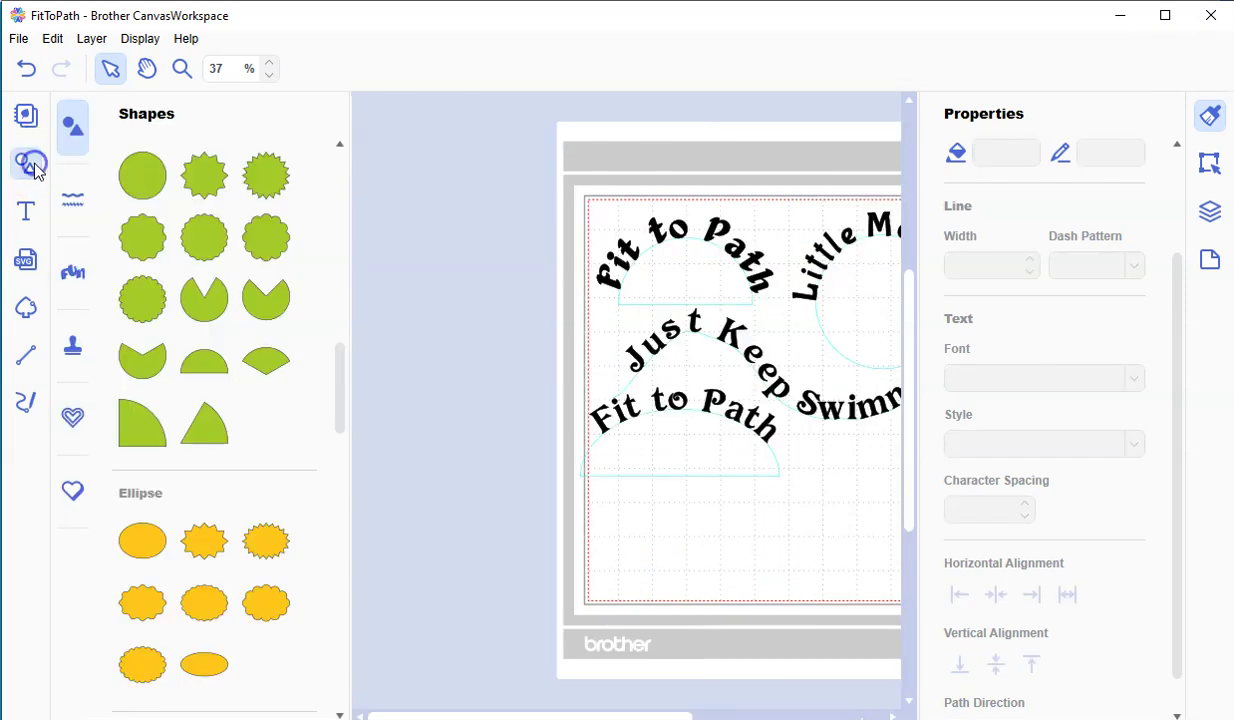
{"action": "left_click", "coordinate": [141, 174]}
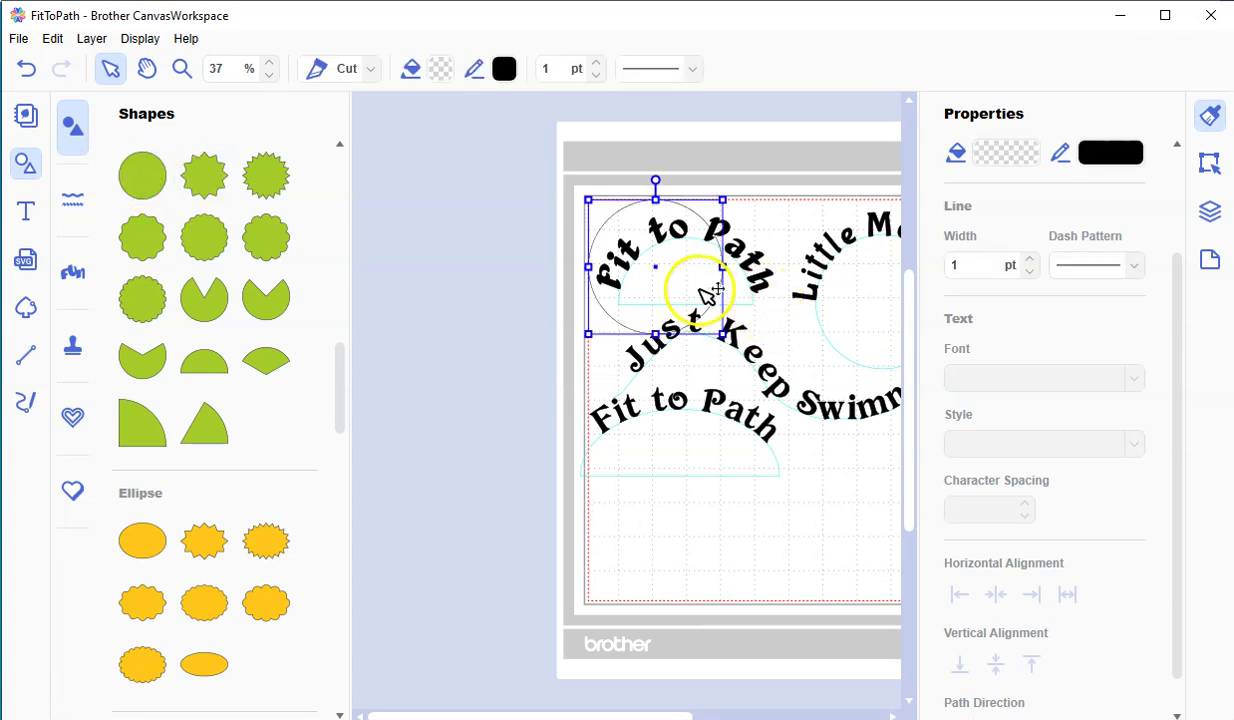
{"action": "left_click_drag", "start_coordinate": [711, 287], "coordinate": [726, 548]}
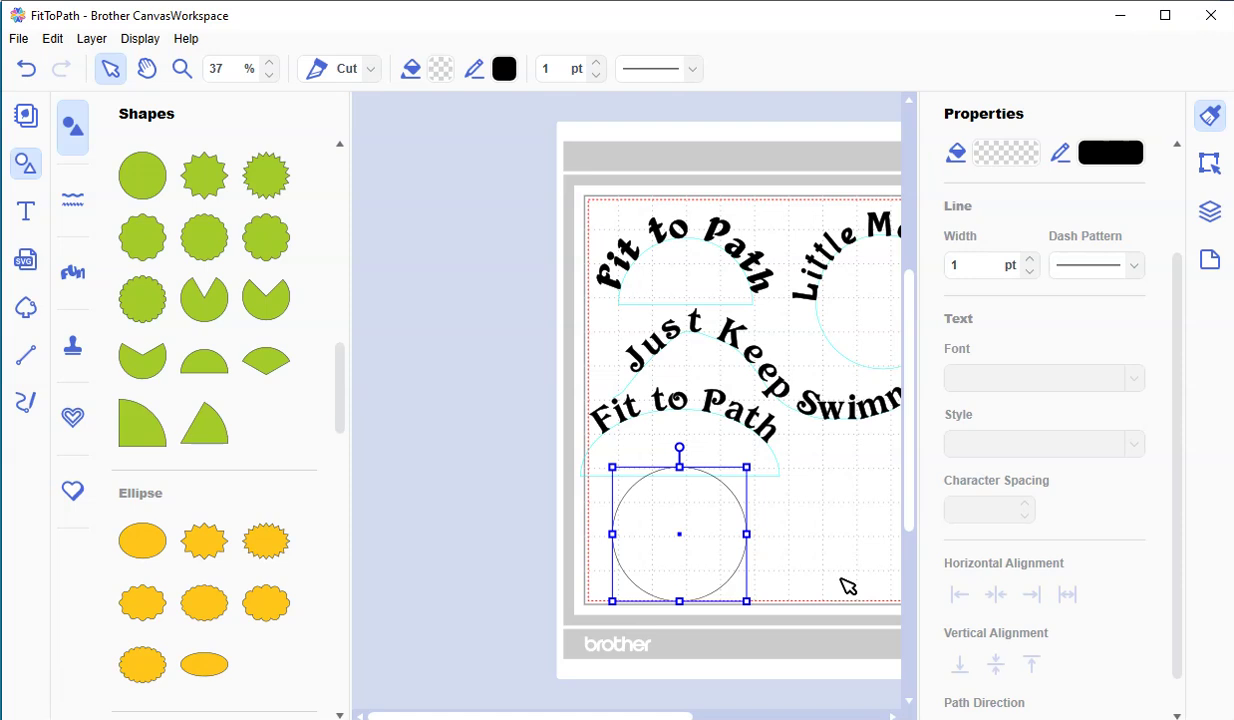
- Choose Bubblegum Sans as the font for new text
{"action": "left_click", "coordinate": [26, 222]}
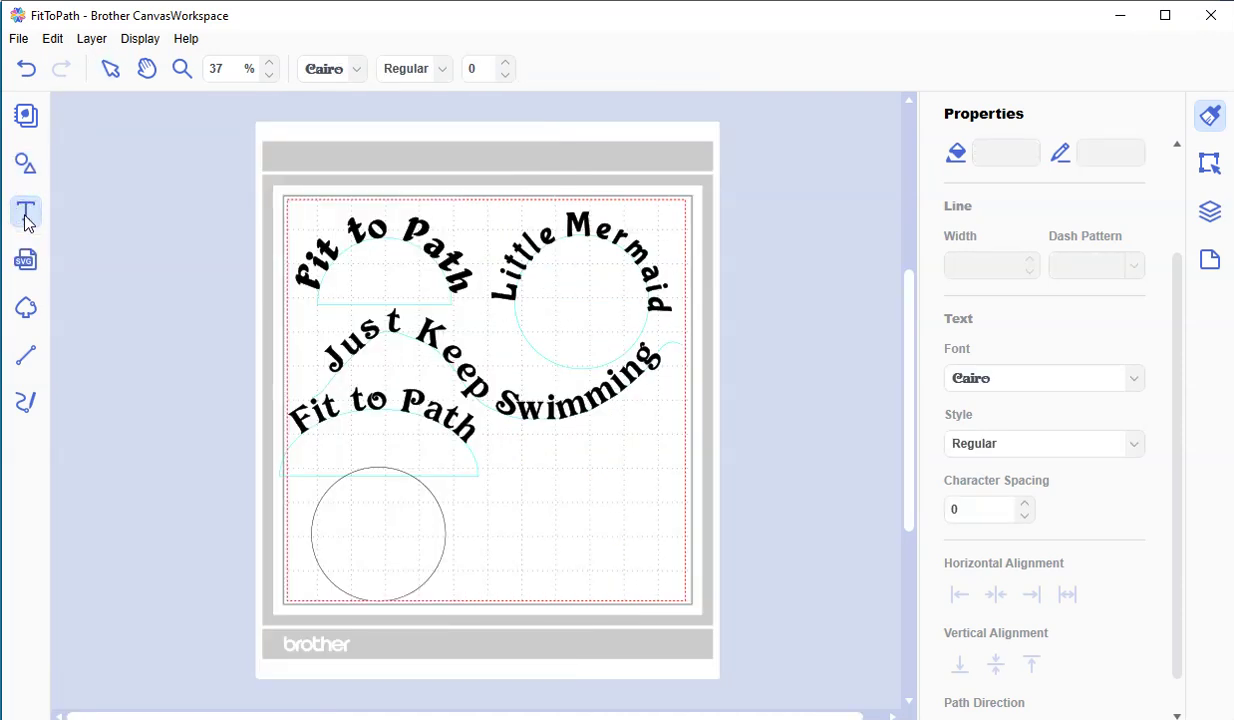
{"action": "left_click", "coordinate": [1135, 390]}
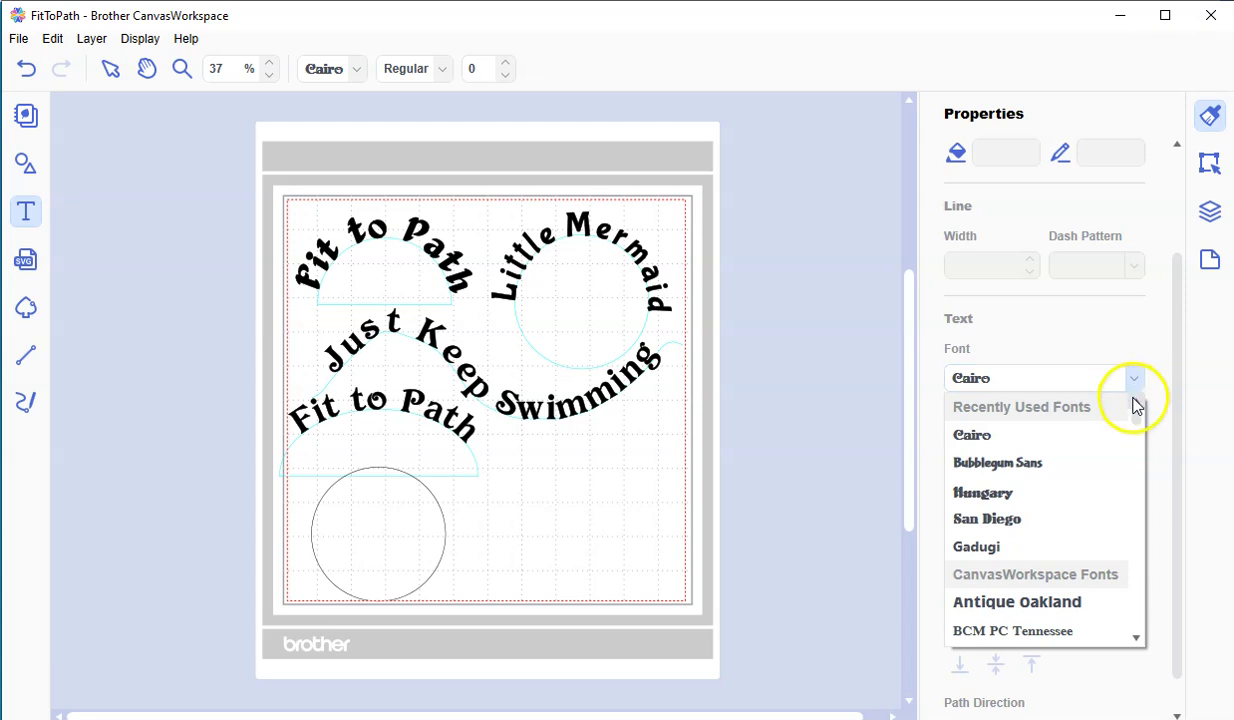
{"action": "left_click", "coordinate": [1064, 465]}
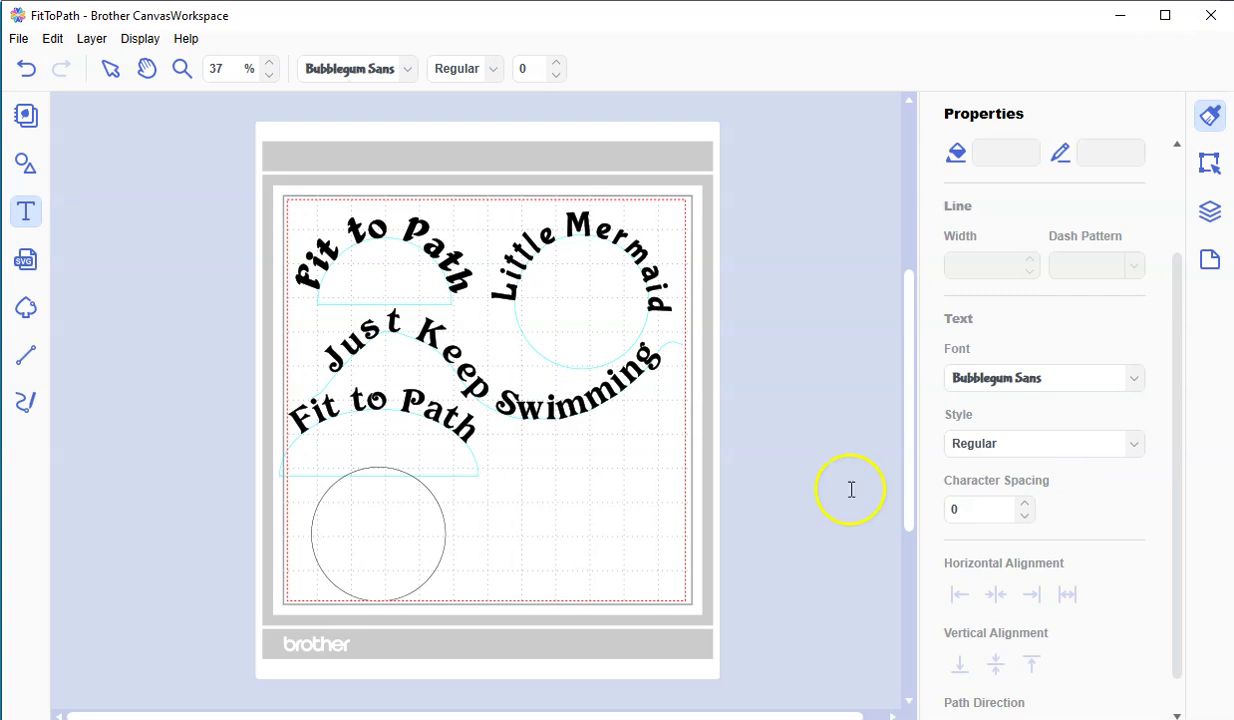
- Type 'Little Mermaid' as new text to the right of the circle
{"action": "left_click", "coordinate": [494, 521]}
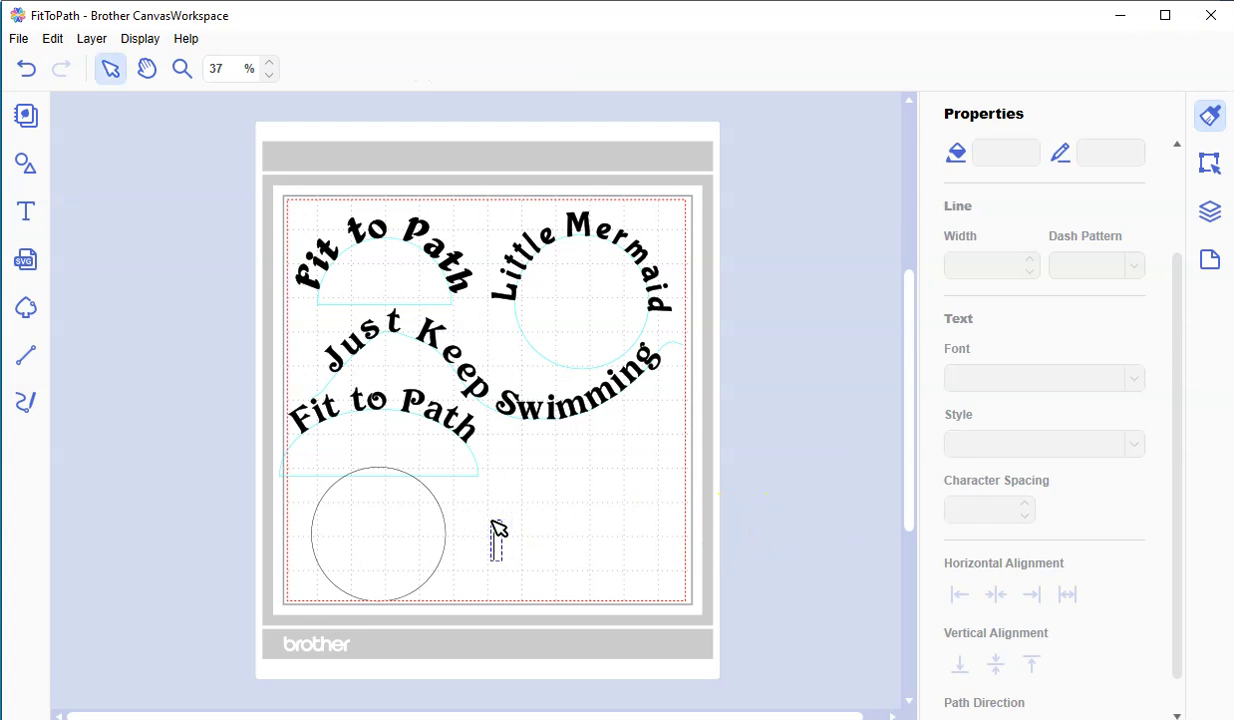
{"action": "type", "text": "Little Mermaid"}
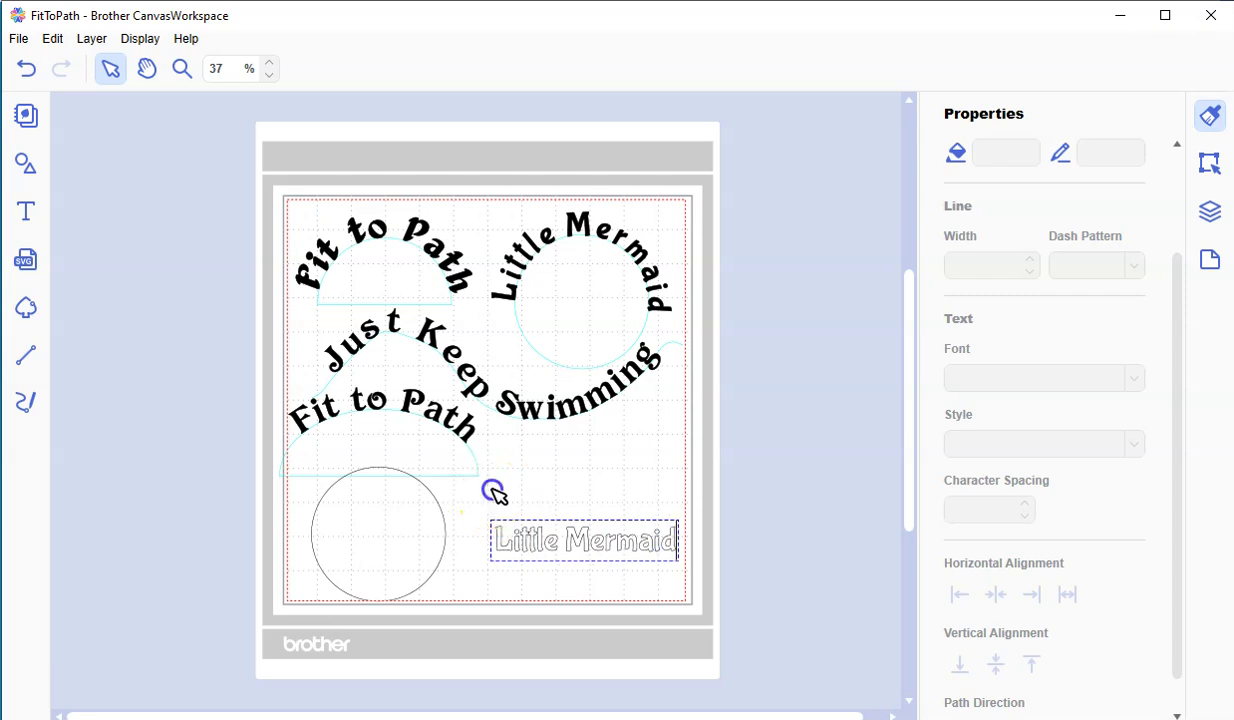
{"action": "left_click", "coordinate": [492, 490]}
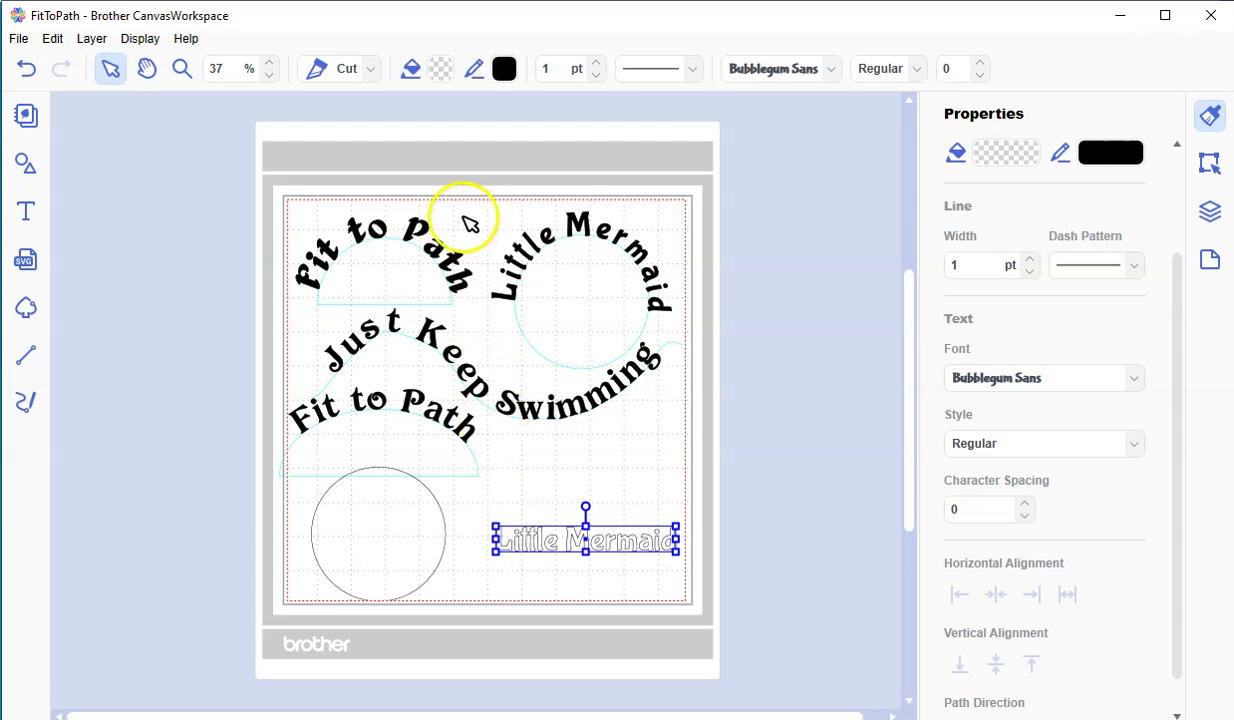
- Fill the 'Little Mermaid' text solid black (#000000)
{"action": "left_click", "coordinate": [440, 68]}
{"action": "left_click", "coordinate": [345, 455]}
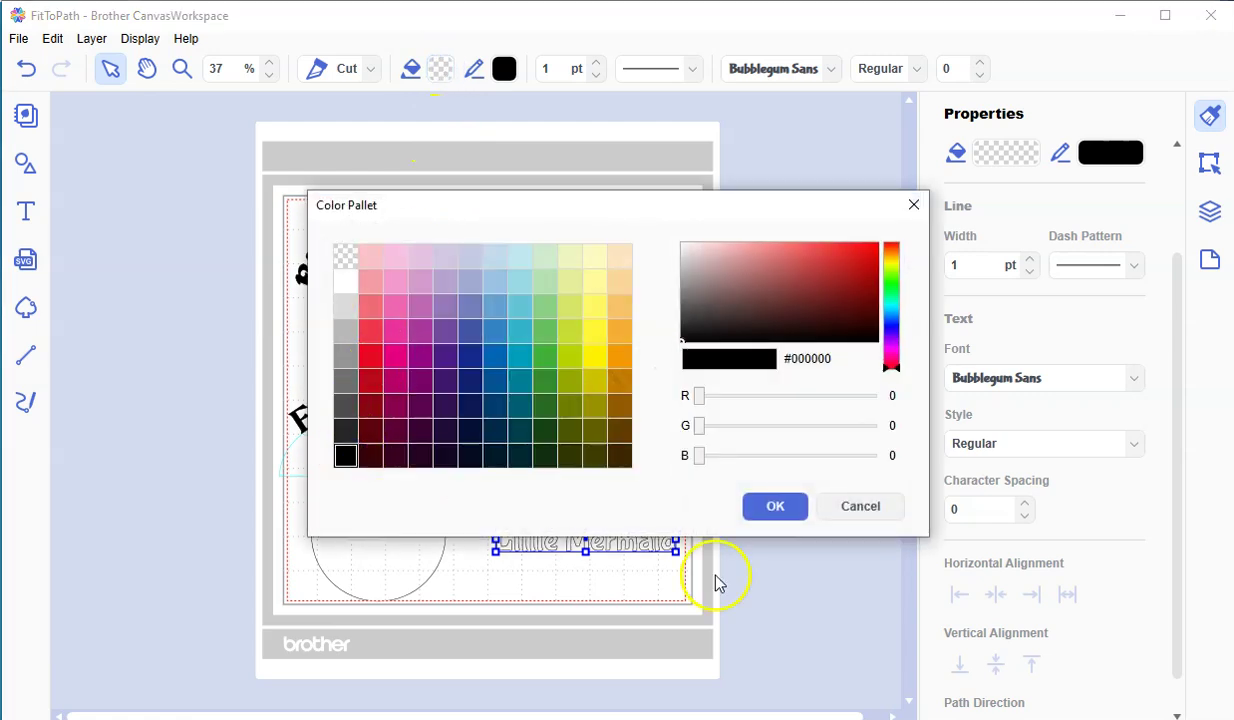
{"action": "left_click", "coordinate": [776, 530]}
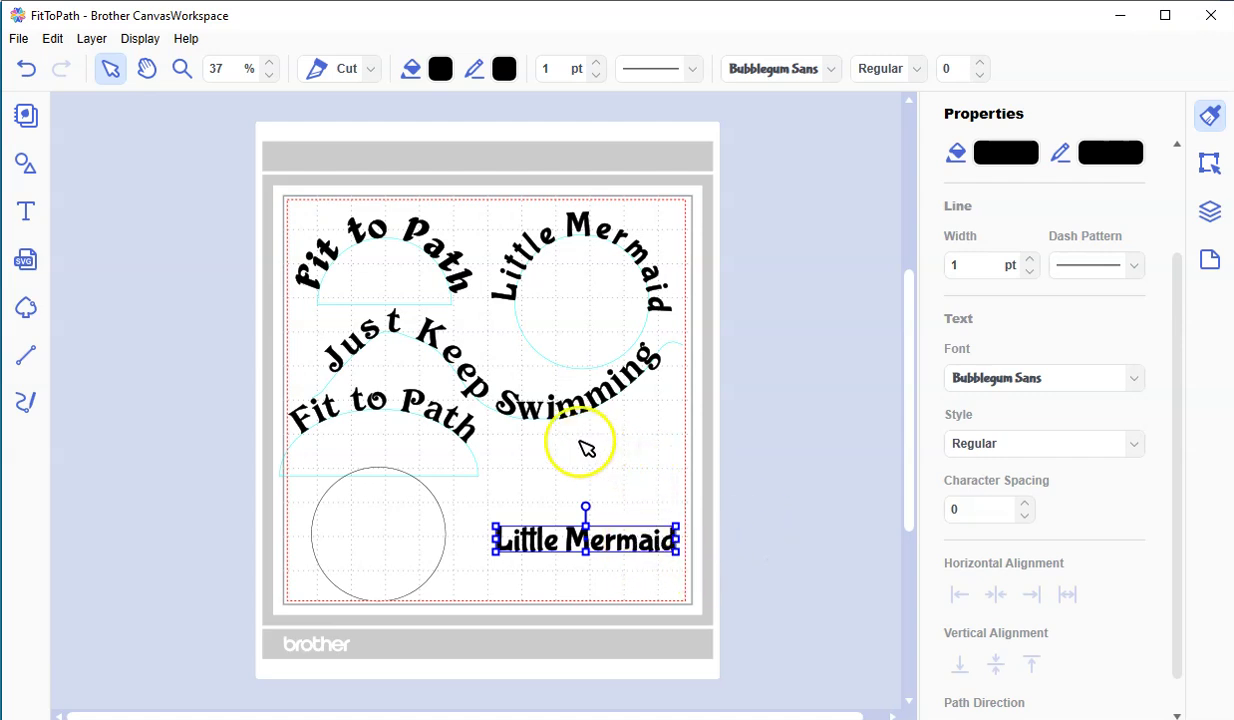
- Delete the top 'Fit to Path' text and move the remaining one up to the top
{"action": "left_click", "coordinate": [415, 250]}
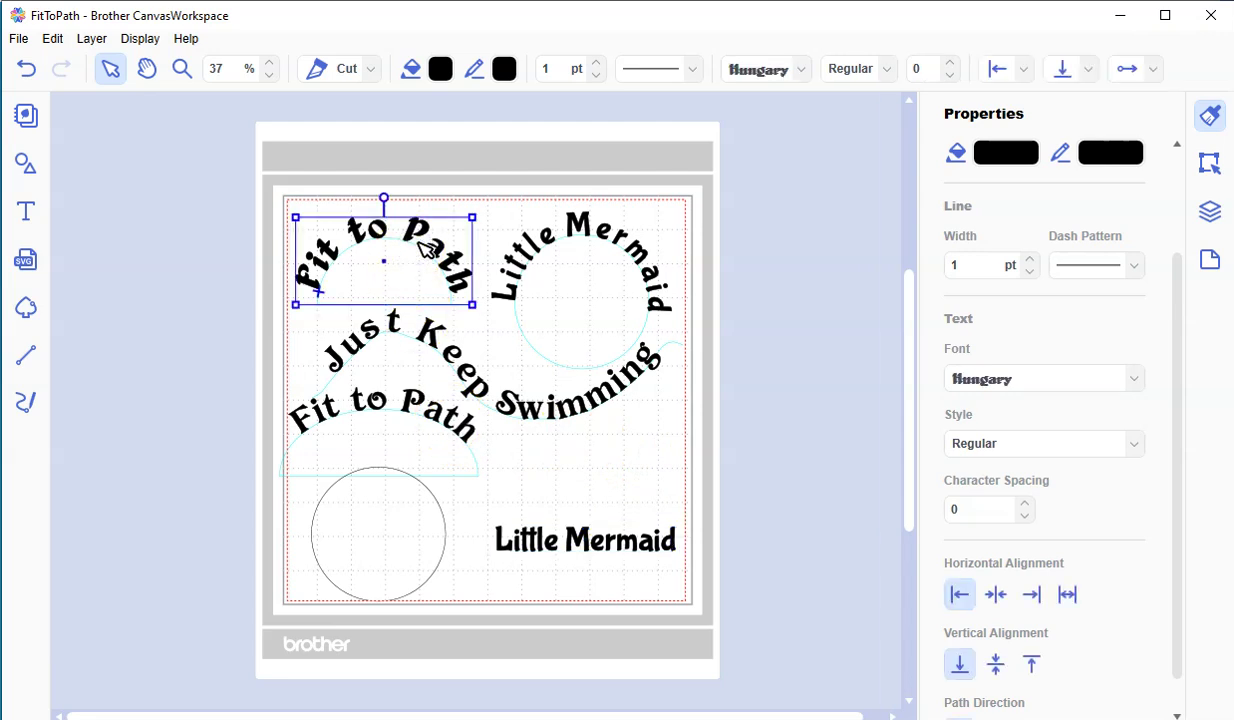
{"action": "key", "text": "Delete"}
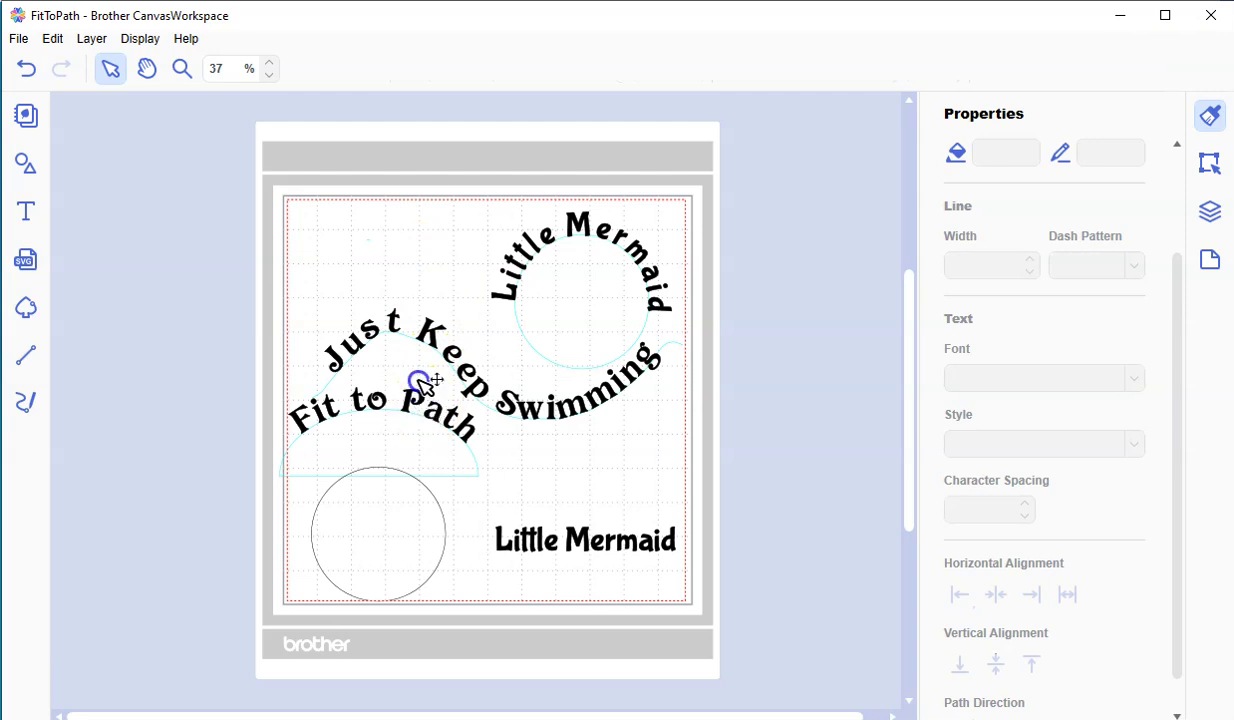
{"action": "left_click_drag", "start_coordinate": [430, 402], "coordinate": [447, 230]}
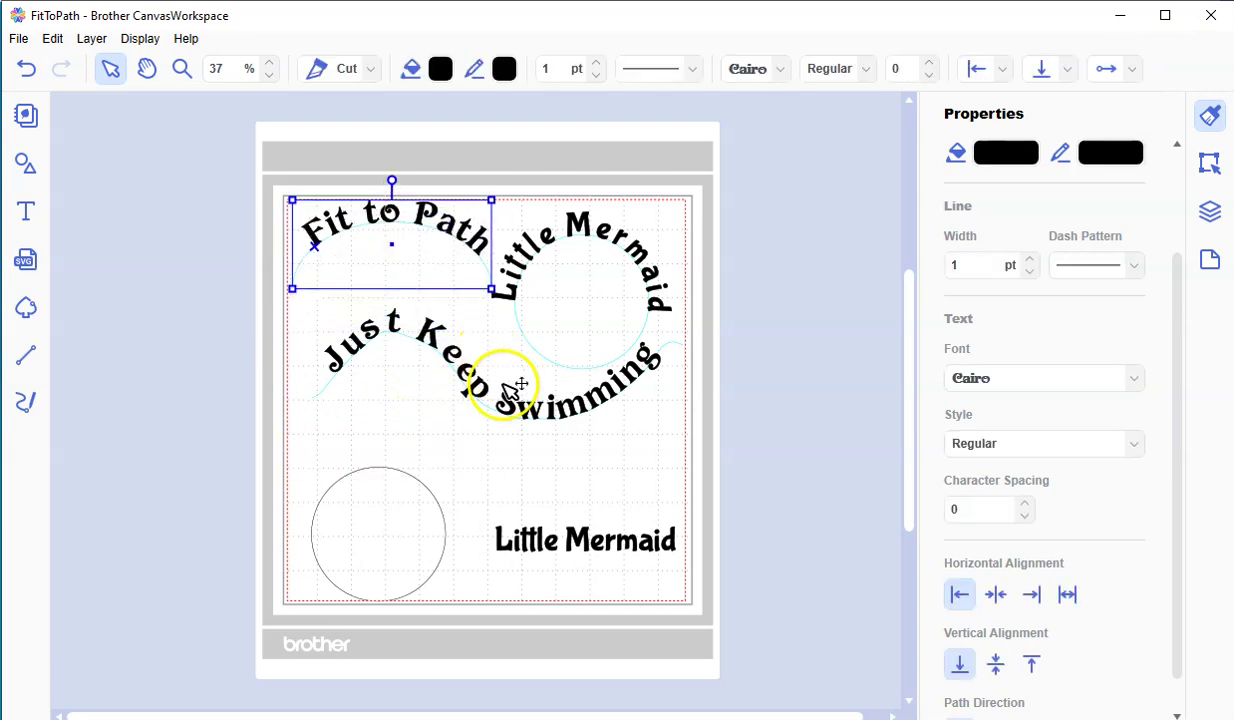
- Delete the curved 'Little Mermaid' and move 'Just Keep Swimming' up beneath 'Fit to Path'
{"action": "left_click", "coordinate": [565, 360]}
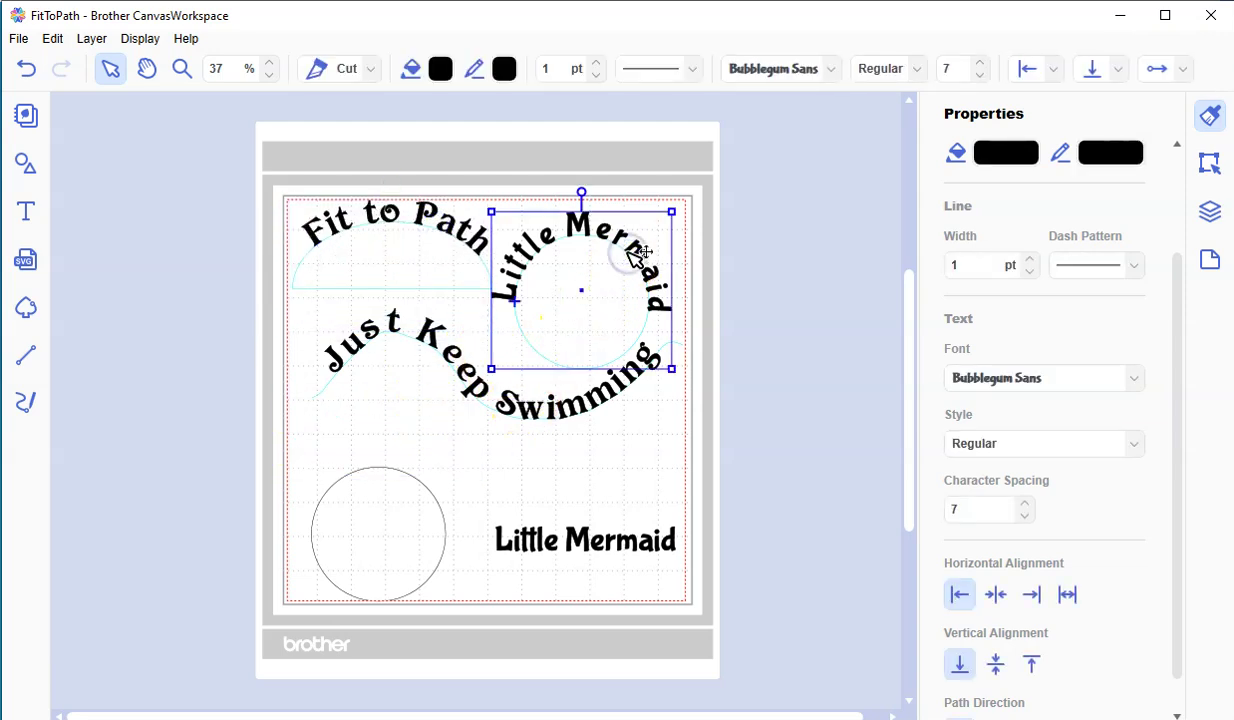
{"action": "key", "text": "Delete"}
{"action": "left_click_drag", "start_coordinate": [578, 400], "coordinate": [570, 331]}
{"action": "left_click", "coordinate": [565, 430]}
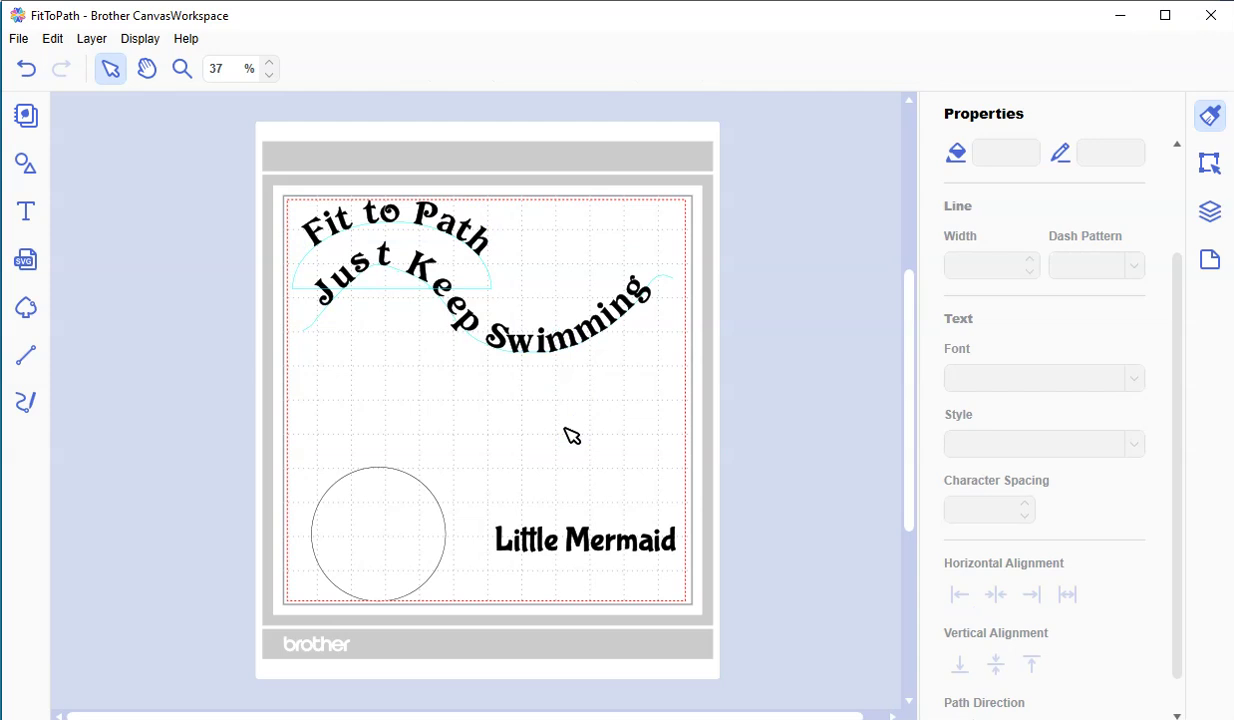
- Move 'Little Mermaid' onto the circle and apply Edit > Fit to Path to wrap it around
{"action": "left_click", "coordinate": [640, 542]}
{"action": "left_click_drag", "start_coordinate": [640, 542], "coordinate": [490, 519]}
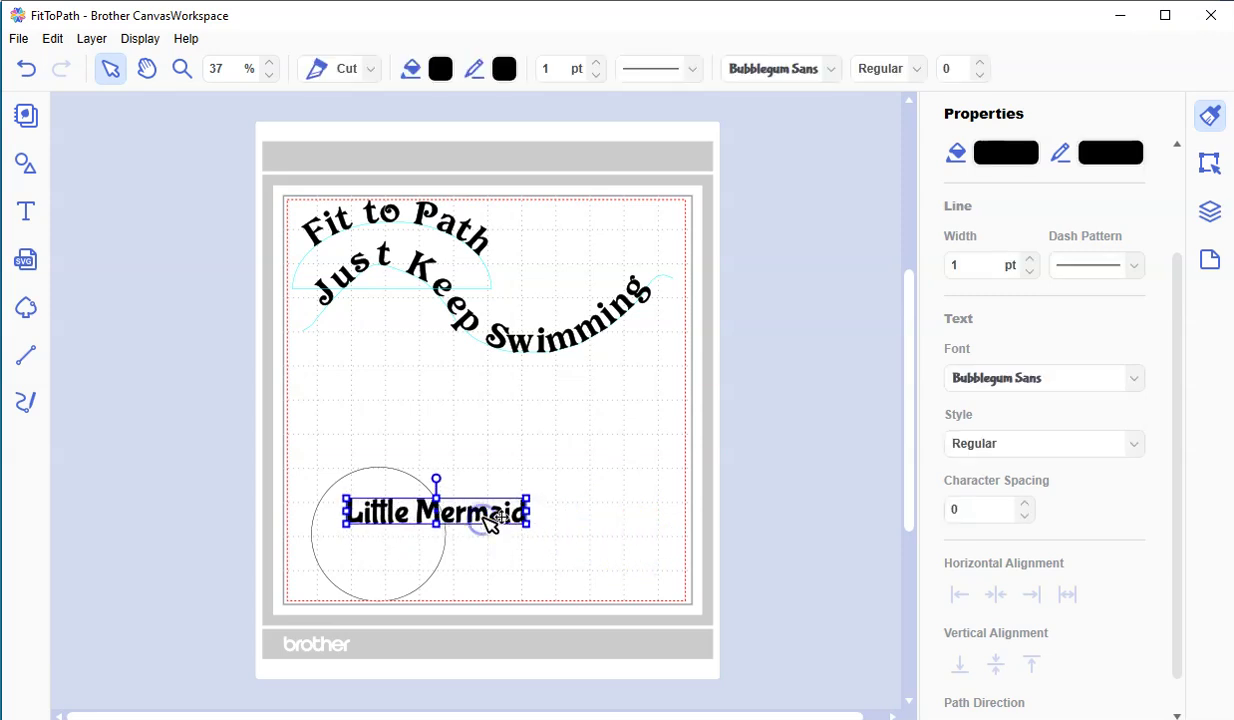
{"action": "left_click_drag", "start_coordinate": [607, 439], "coordinate": [330, 584]}
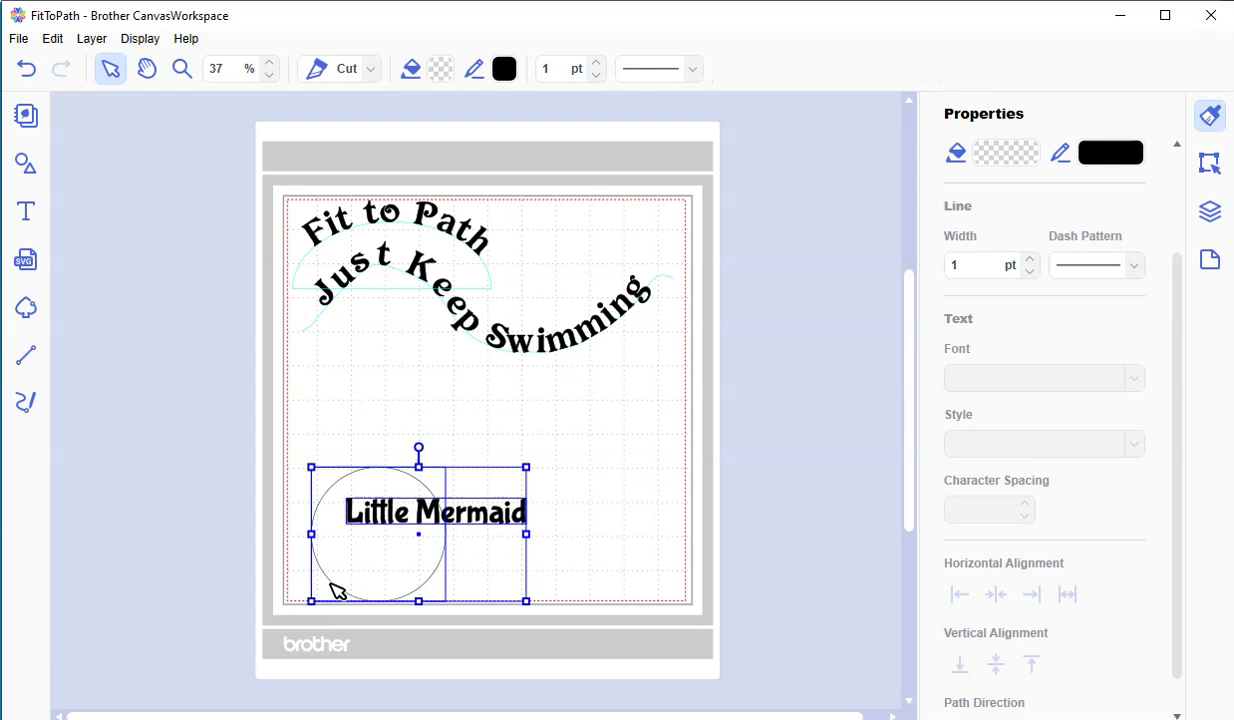
{"action": "left_click", "coordinate": [52, 39]}
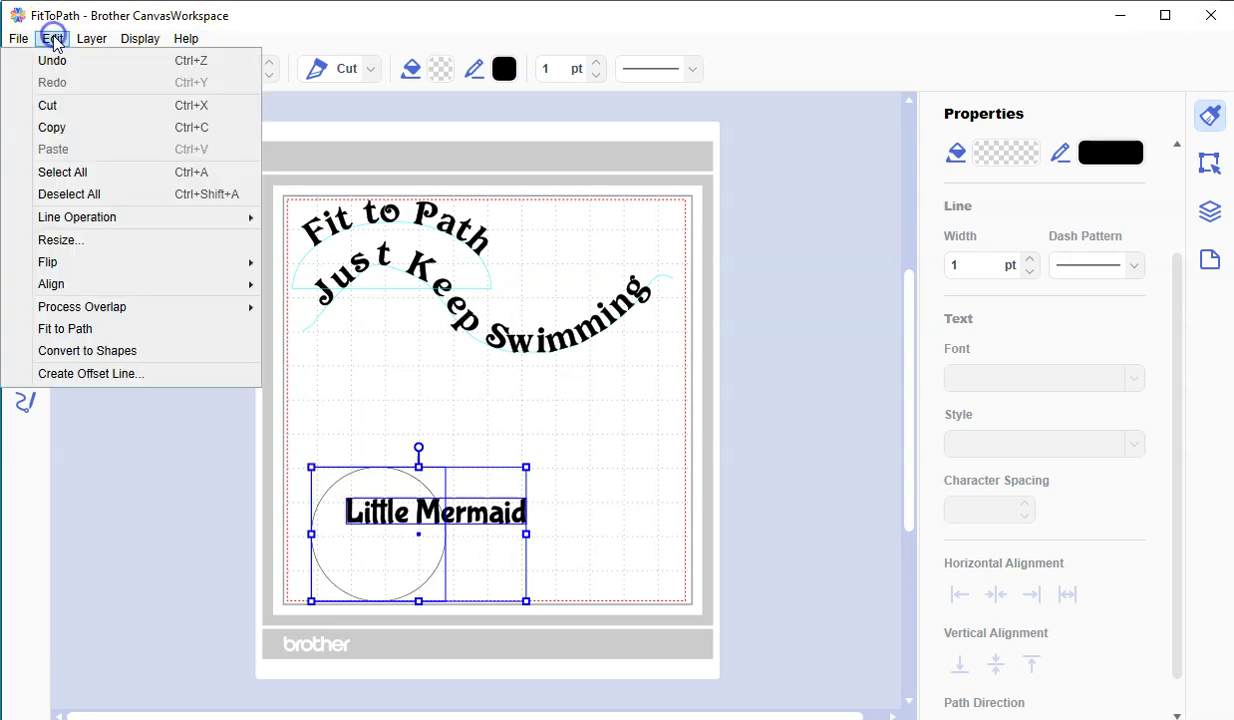
{"action": "left_click", "coordinate": [105, 330]}
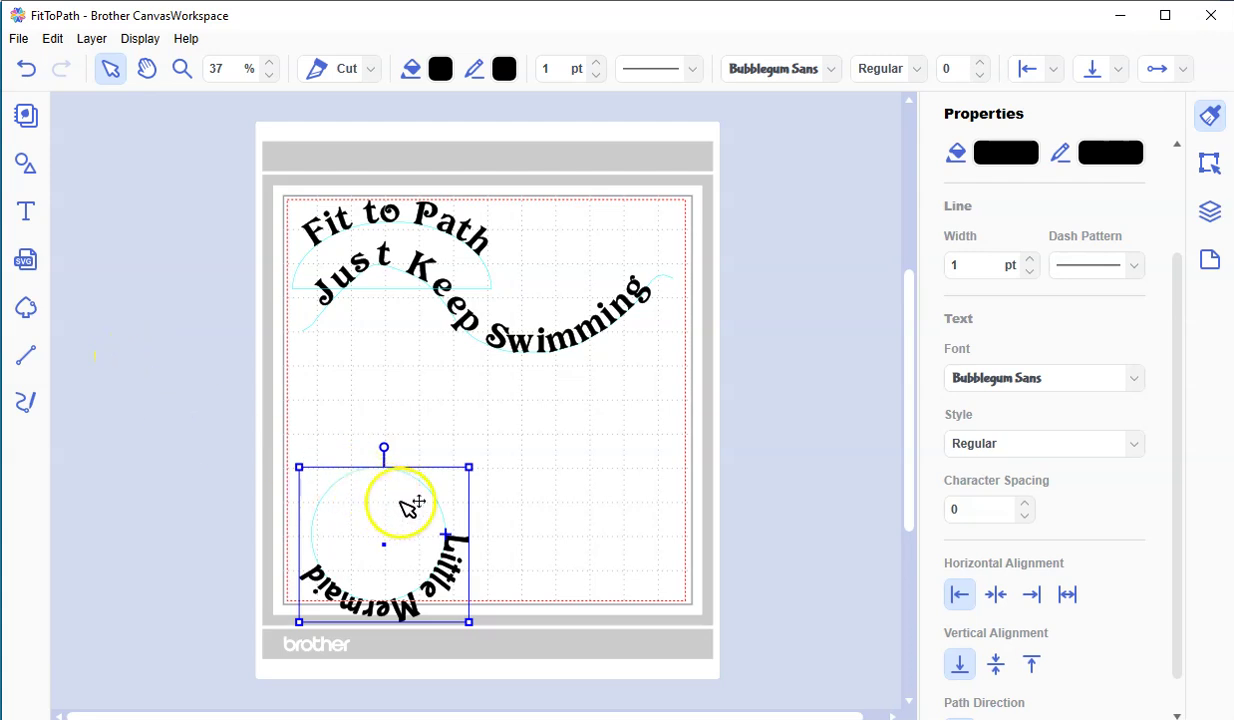
- Arch 'Little Mermaid' over the circle's top and shift the pair toward the mat's lower centre
{"action": "mouse_move", "coordinate": [443, 522]}
{"action": "left_mouse_down"}
{"action": "mouse_move", "coordinate": [377, 441]}
{"action": "mouse_move", "coordinate": [333, 436]}
{"action": "mouse_move", "coordinate": [251, 500]}
{"action": "left_mouse_up"}
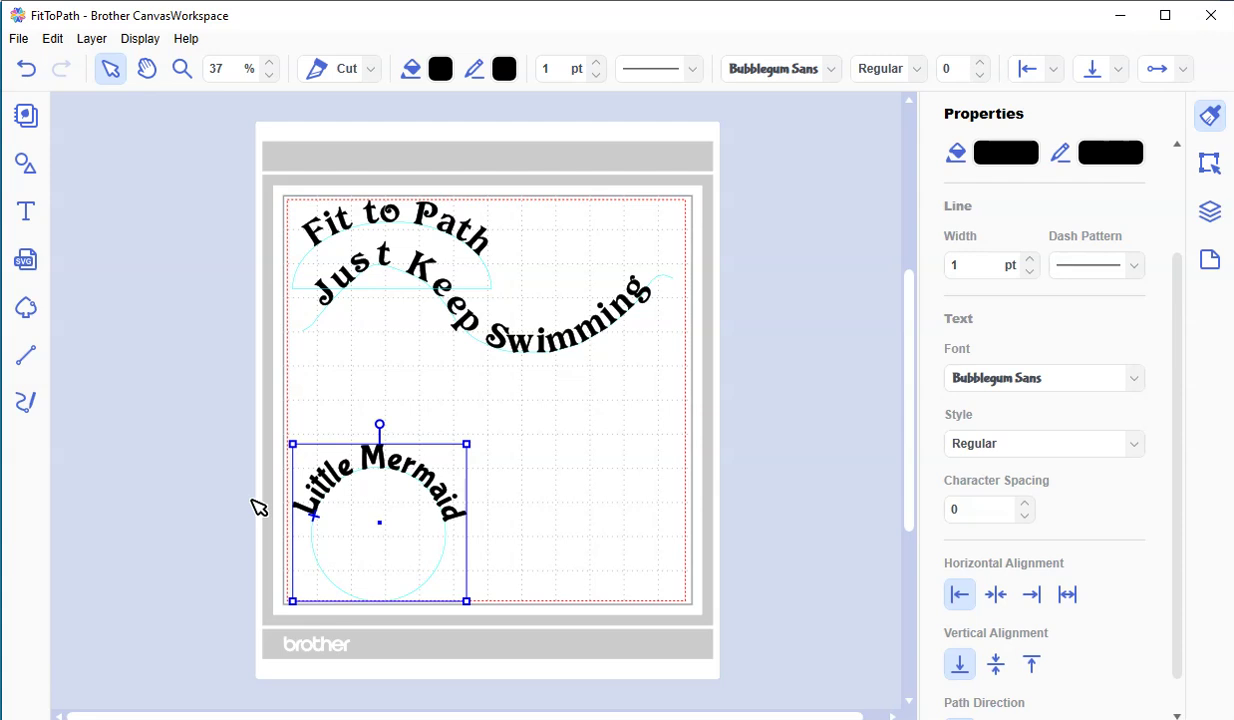
{"action": "left_click_drag", "start_coordinate": [570, 471], "coordinate": [344, 578]}
{"action": "left_click", "coordinate": [416, 474]}
{"action": "left_click", "coordinate": [463, 455]}
{"action": "left_click", "coordinate": [421, 474]}
{"action": "left_click_drag", "start_coordinate": [400, 455], "coordinate": [487, 437]}
{"action": "left_click", "coordinate": [420, 468]}
{"action": "left_click", "coordinate": [612, 434]}
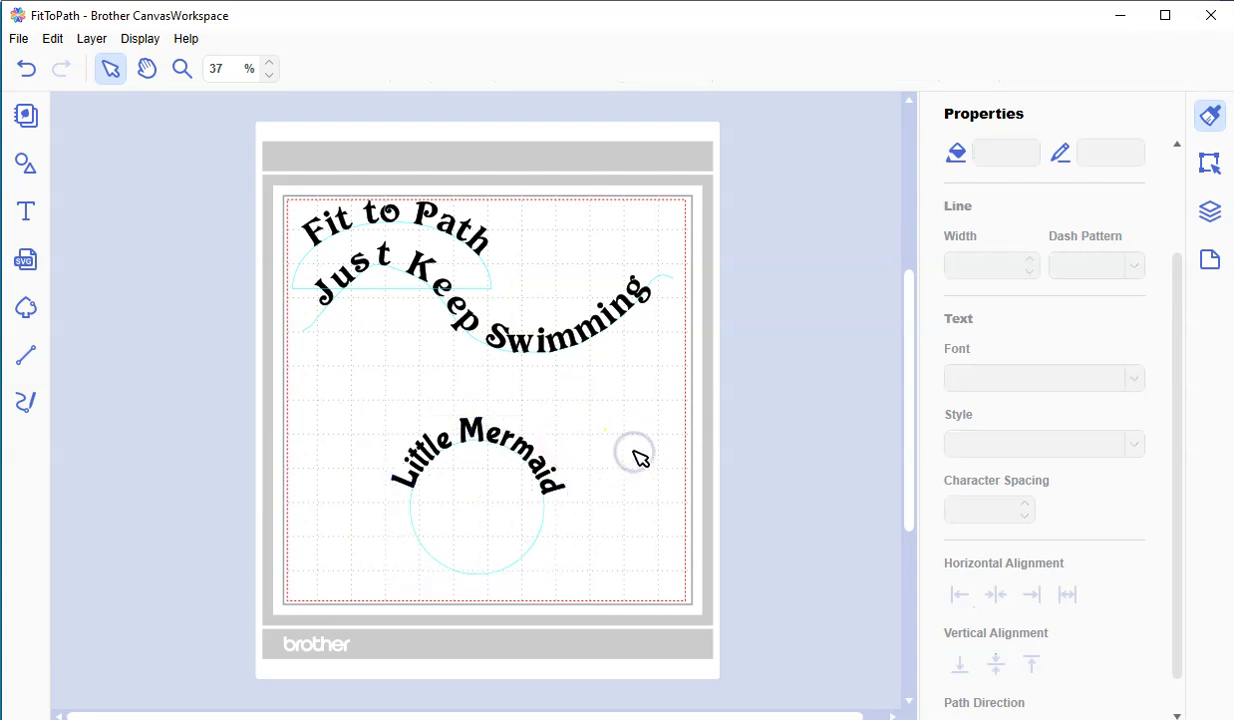
{"action": "left_click", "coordinate": [522, 443]}
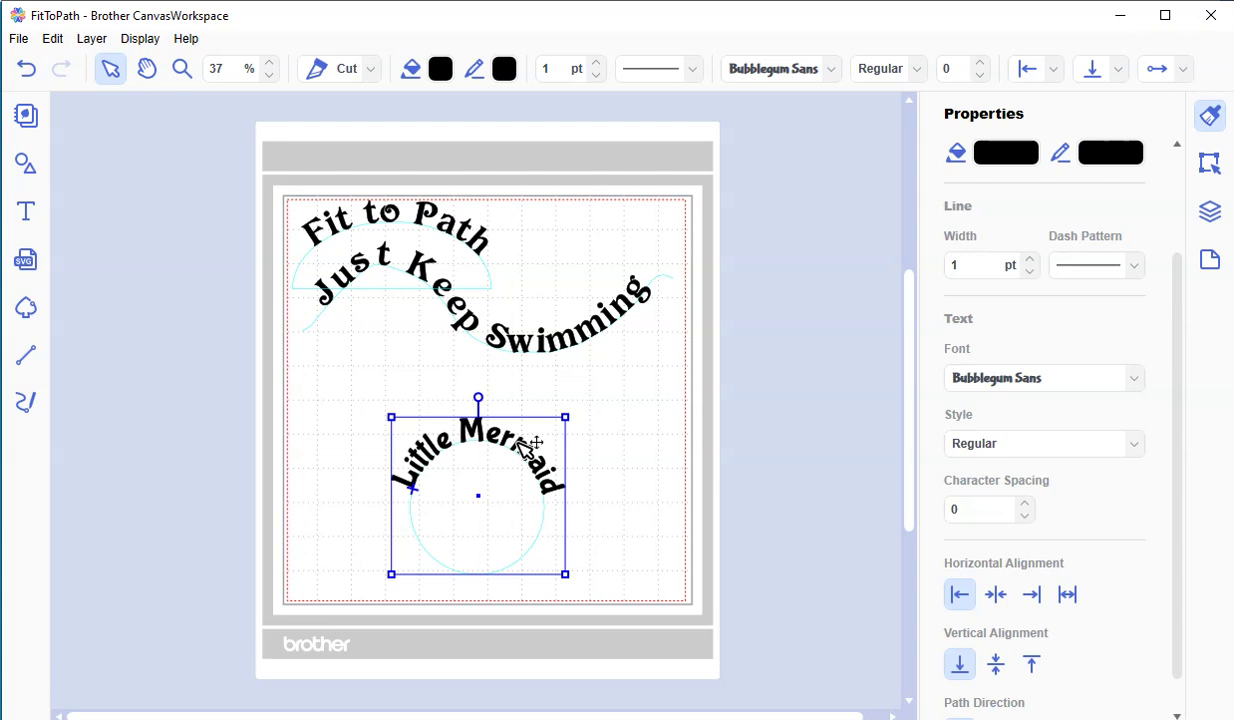
- Raise the Little Mermaid text's character spacing one step at a time up to 6
{"action": "left_click", "coordinate": [1030, 504]}
{"action": "left_click", "coordinate": [1030, 504]}
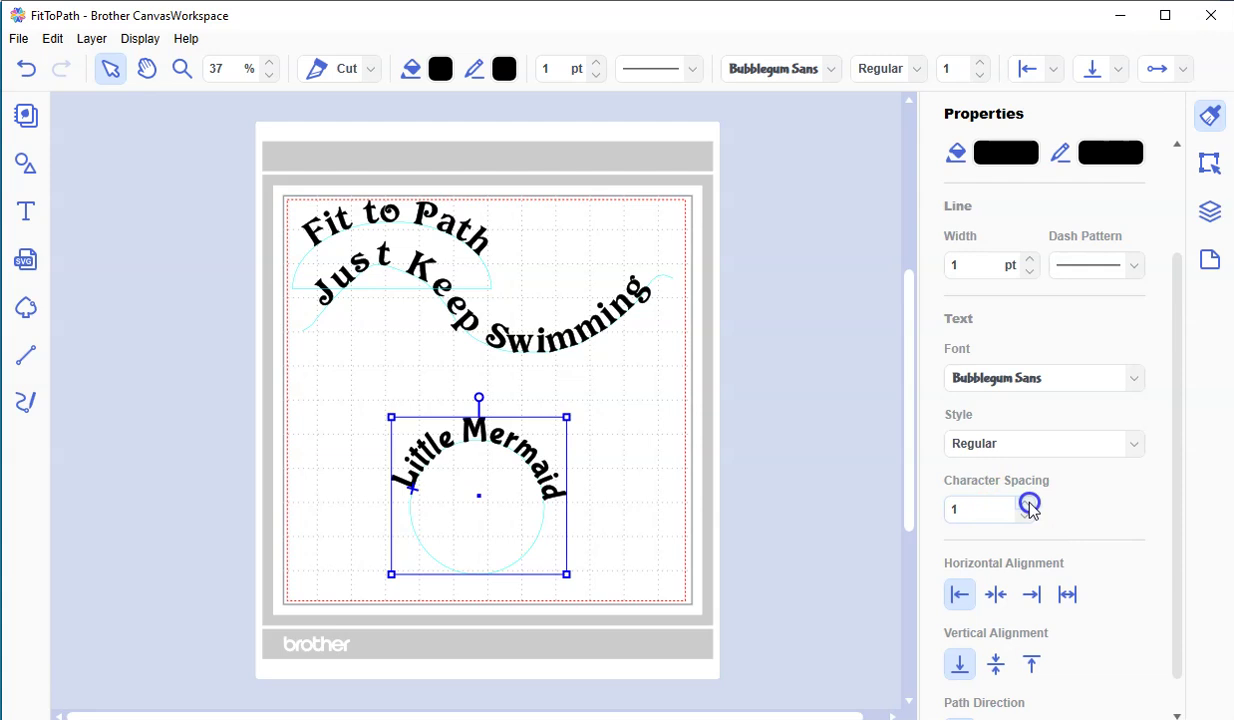
{"action": "left_click", "coordinate": [1030, 504]}
{"action": "left_click", "coordinate": [1030, 504]}
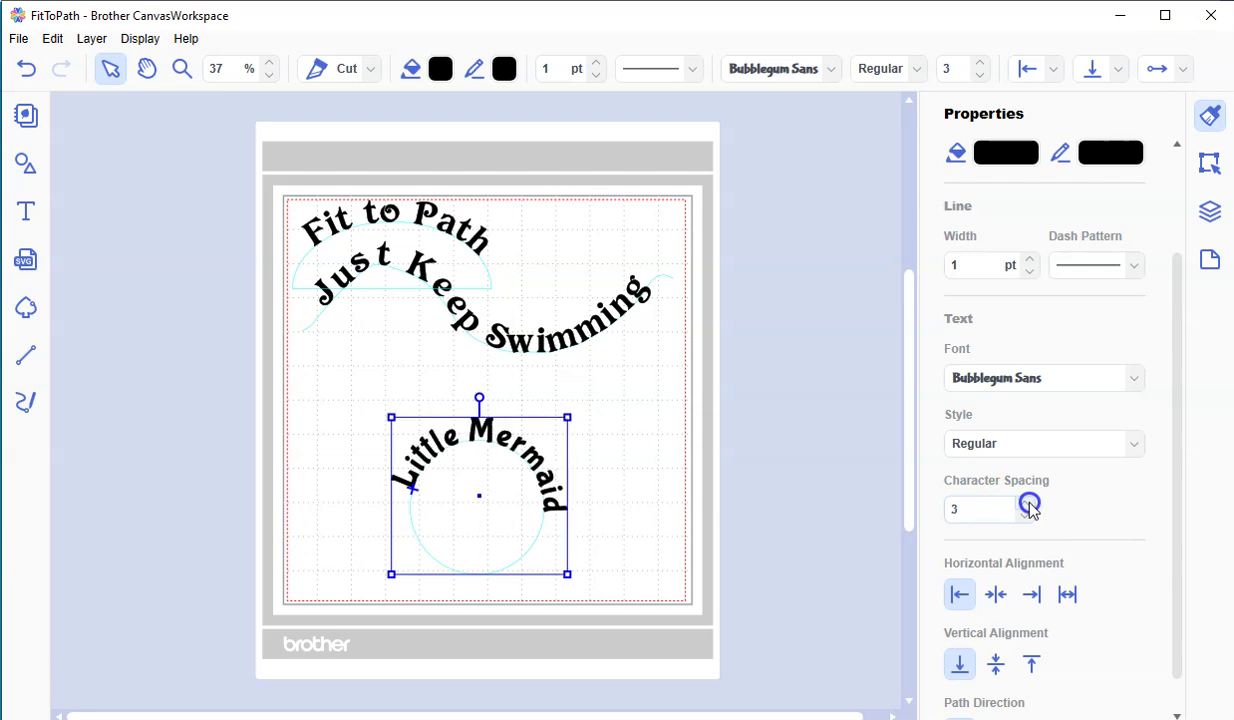
{"action": "left_click", "coordinate": [1030, 504]}
{"action": "left_click", "coordinate": [1030, 504]}
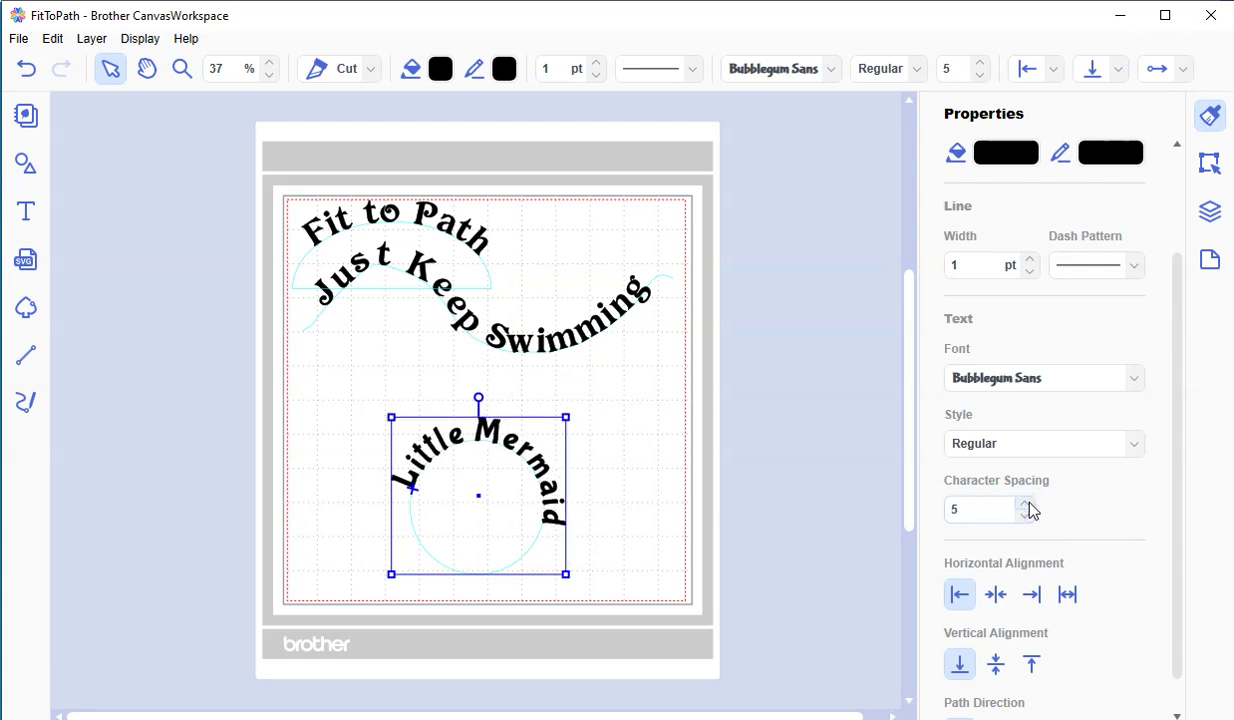
{"action": "left_click", "coordinate": [1030, 504]}
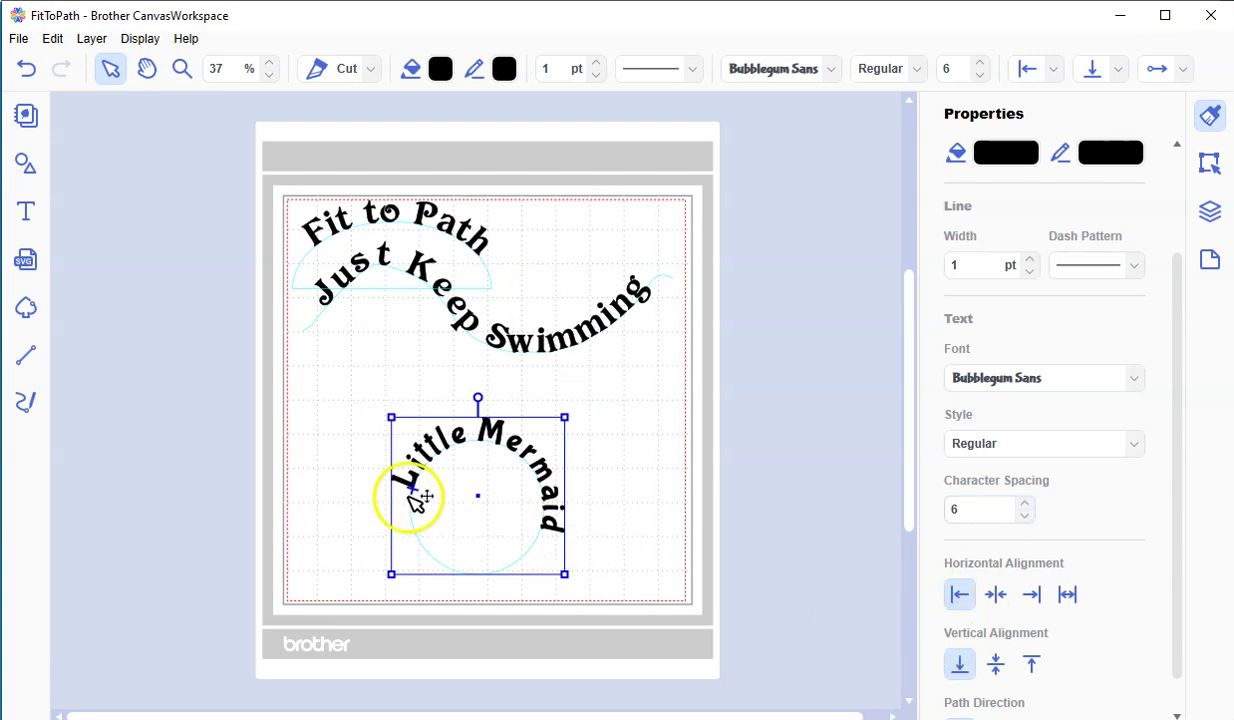
- Slide the Little Mermaid start point down the circle, then shrink the circled text toward the top right
{"action": "left_click_drag", "start_coordinate": [416, 492], "coordinate": [408, 505]}
{"action": "left_click", "coordinate": [637, 504]}
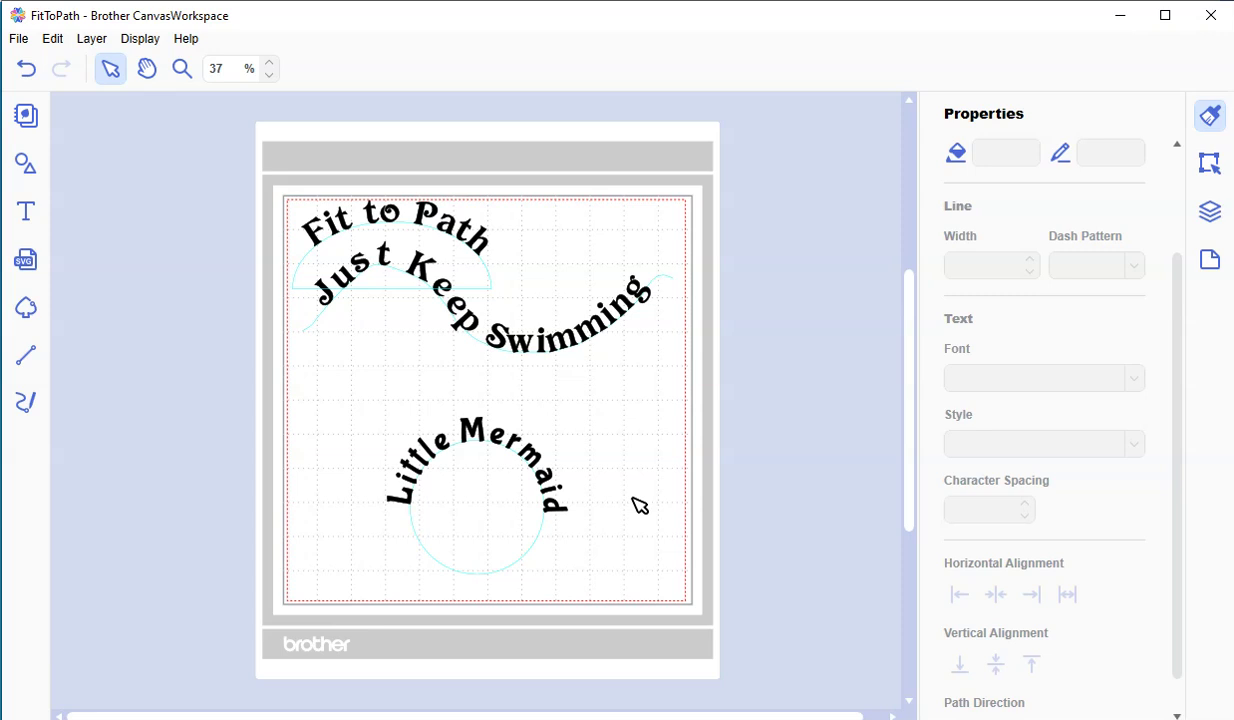
{"action": "left_click", "coordinate": [474, 449]}
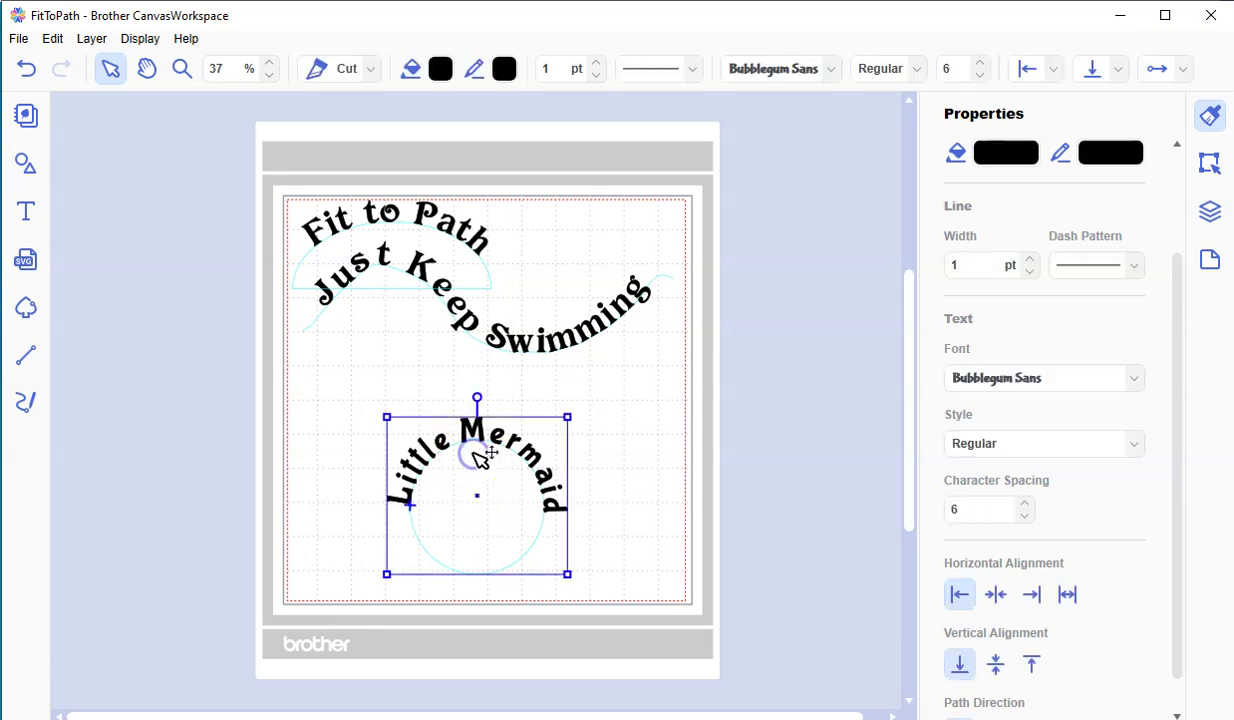
{"action": "left_click_drag", "start_coordinate": [565, 575], "coordinate": [570, 272]}
- Use the freehand Draw Line tool to sketch a wavy line across the lower mat
{"action": "left_click", "coordinate": [563, 460]}
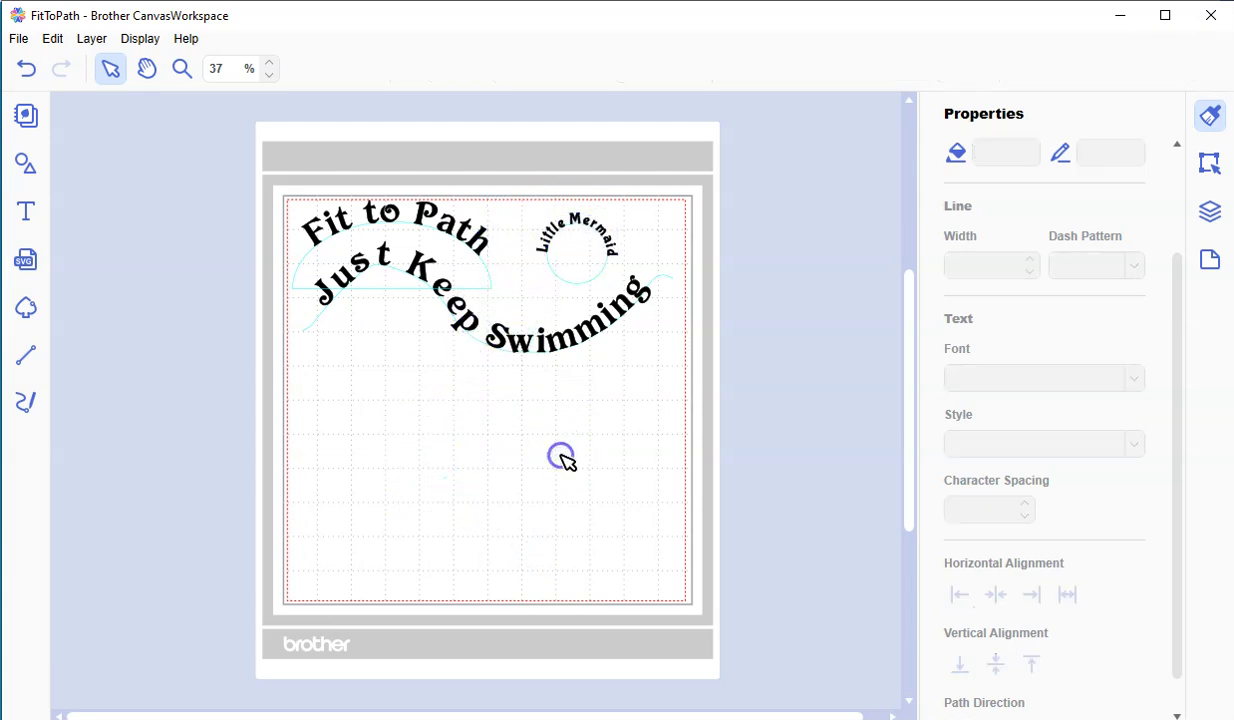
{"action": "left_click", "coordinate": [35, 414]}
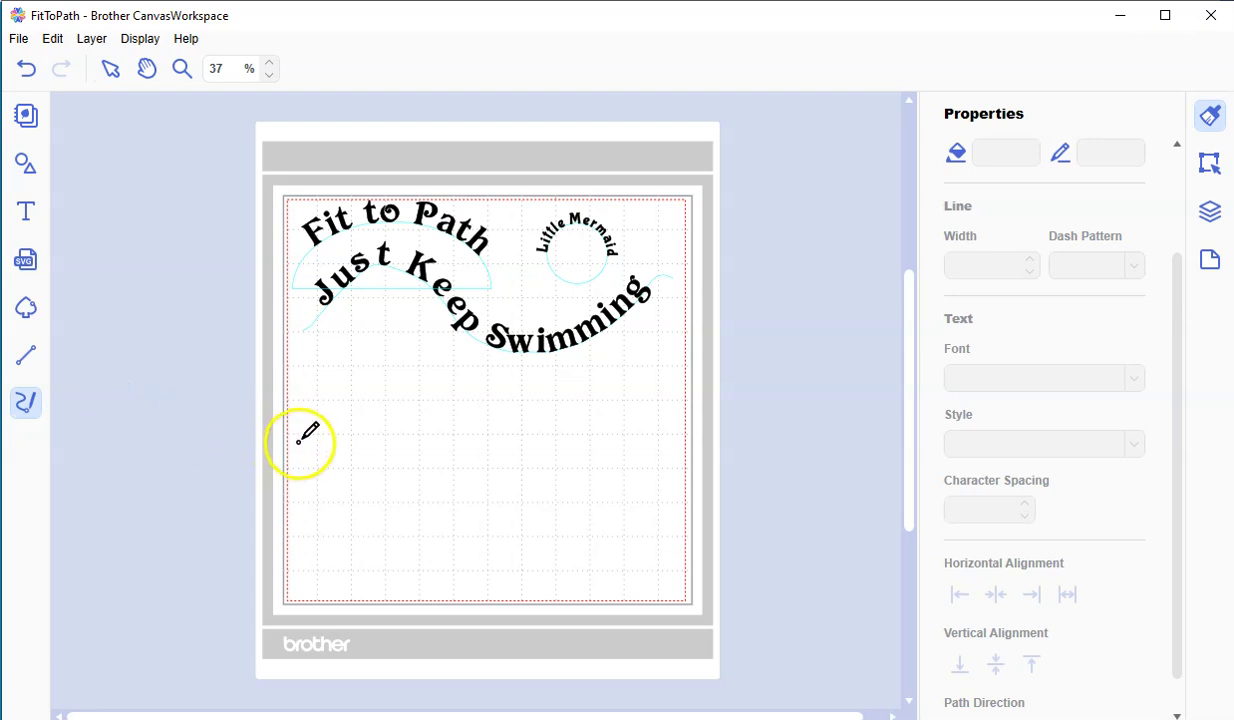
{"action": "mouse_move", "coordinate": [302, 442]}
{"action": "left_mouse_down"}
{"action": "mouse_move", "coordinate": [361, 421]}
{"action": "mouse_move", "coordinate": [405, 438]}
{"action": "mouse_move", "coordinate": [472, 507]}
{"action": "mouse_move", "coordinate": [546, 537]}
{"action": "mouse_move", "coordinate": [618, 514]}
{"action": "mouse_move", "coordinate": [671, 447]}
{"action": "left_mouse_up"}
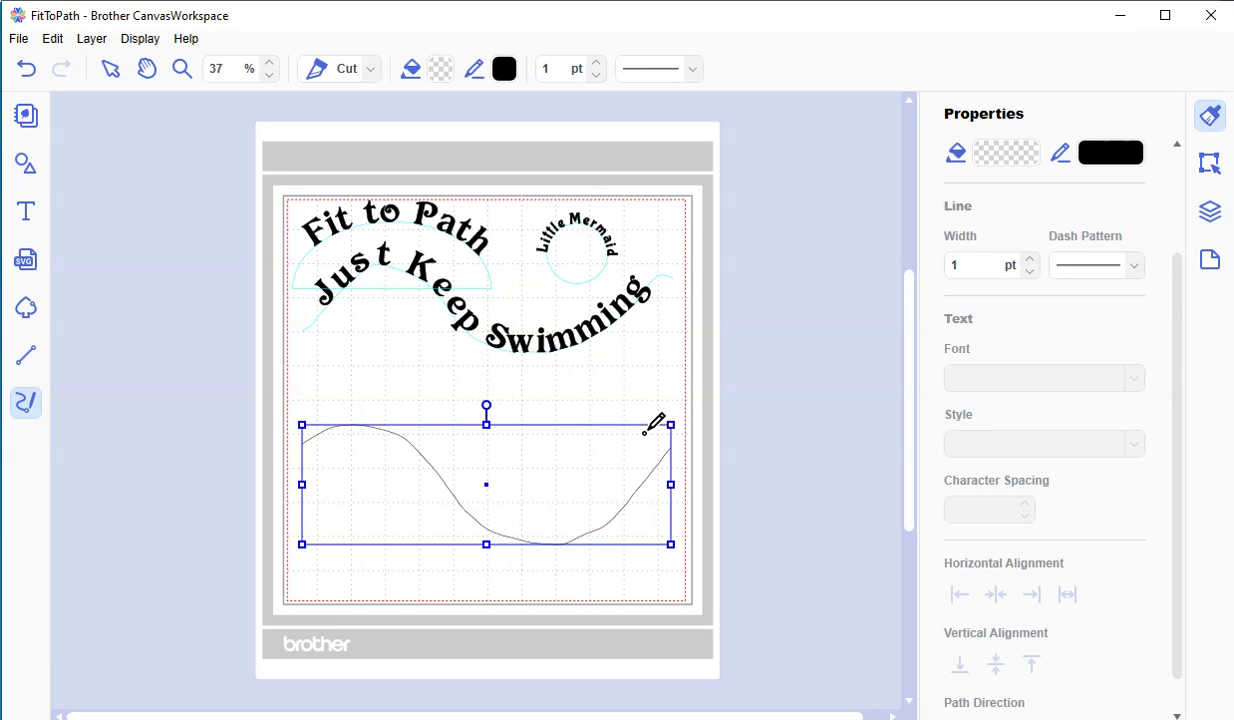
- Switch to the Text tool and set the font to Lobster, Regular from All Fonts
{"action": "left_click", "coordinate": [601, 424]}
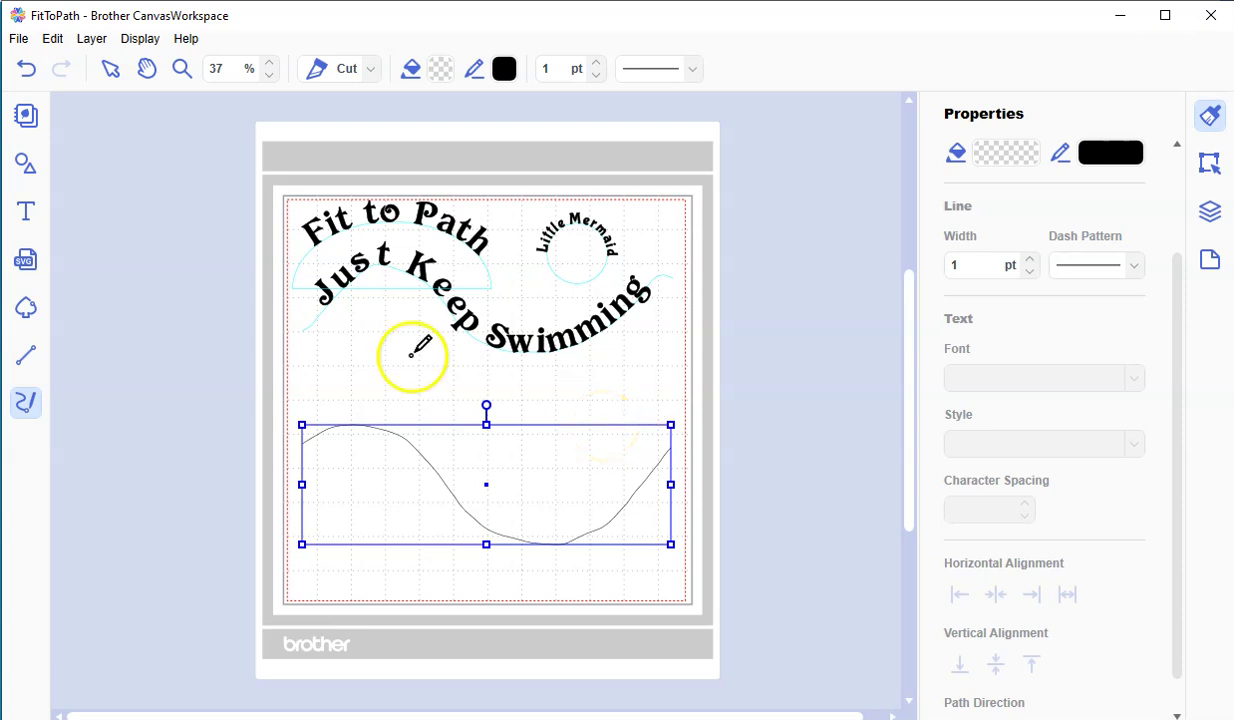
{"action": "left_click", "coordinate": [27, 228]}
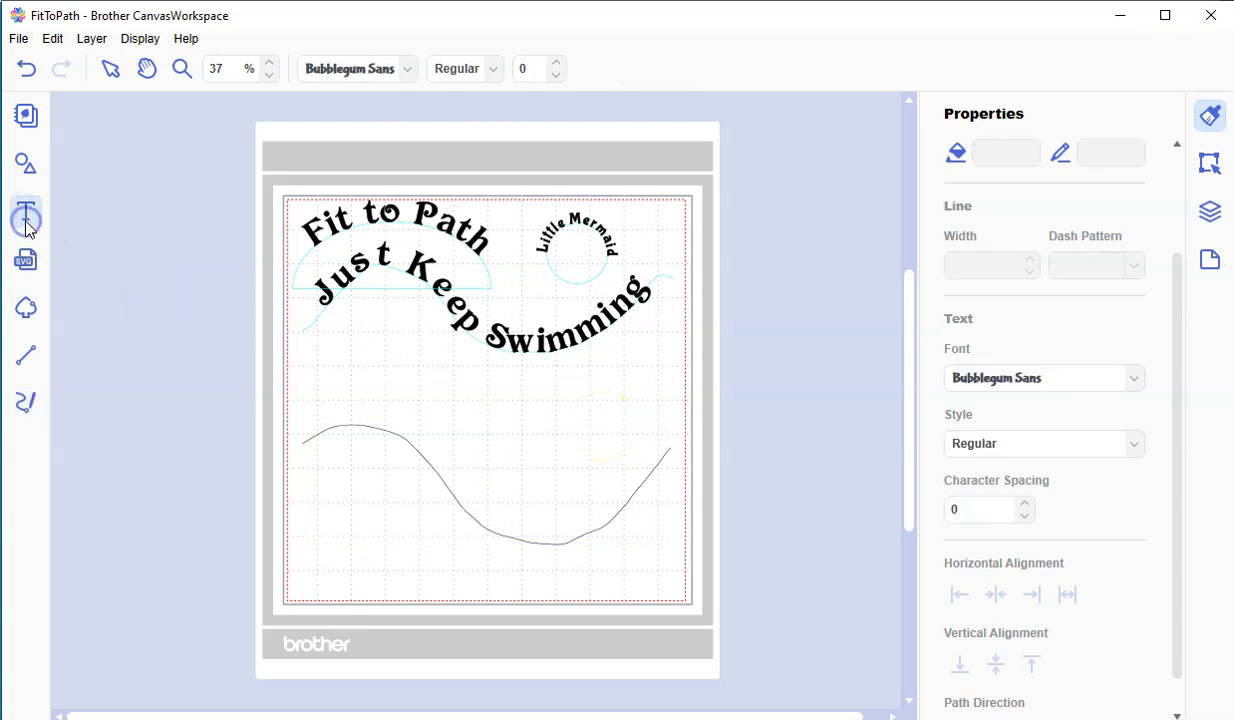
{"action": "left_click", "coordinate": [1140, 380]}
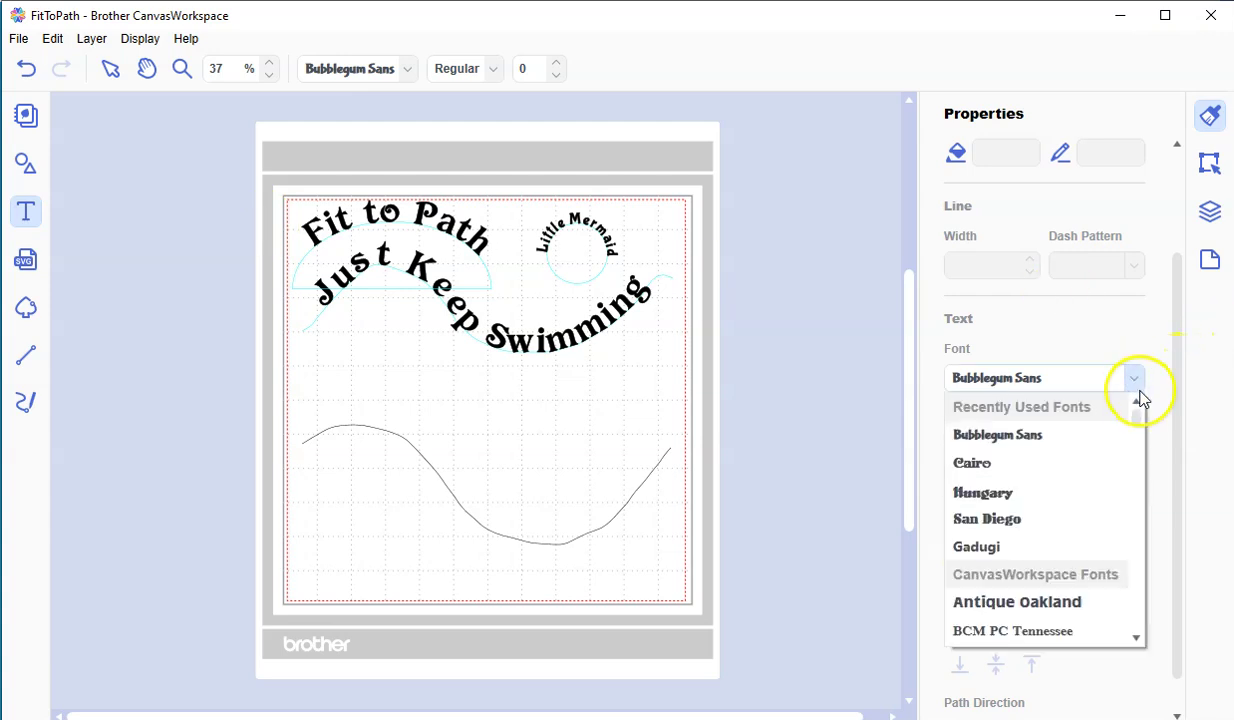
{"action": "scroll", "coordinate": [1113, 467], "scroll_direction": "down", "scroll_amount": 5}
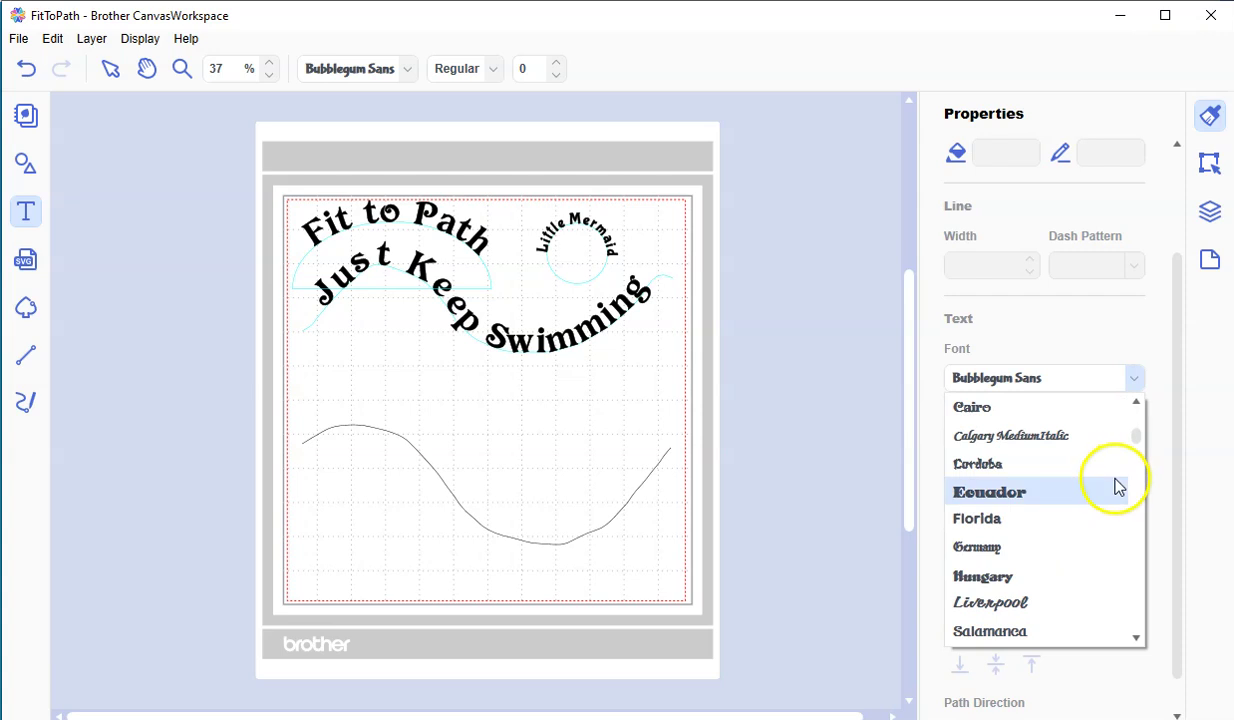
{"action": "scroll", "coordinate": [1117, 489], "scroll_direction": "down", "scroll_amount": 7}
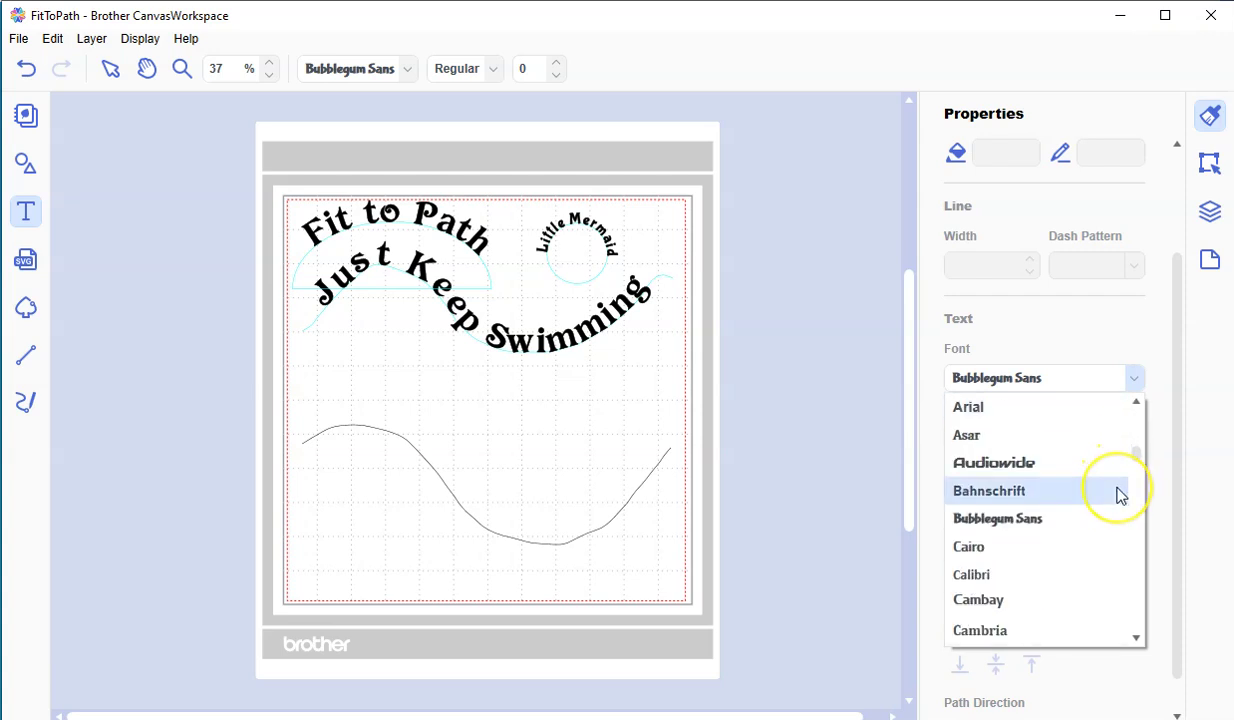
{"action": "scroll", "coordinate": [1117, 493], "scroll_direction": "down", "scroll_amount": 1}
{"action": "scroll", "coordinate": [1118, 497], "scroll_direction": "down", "scroll_amount": 1}
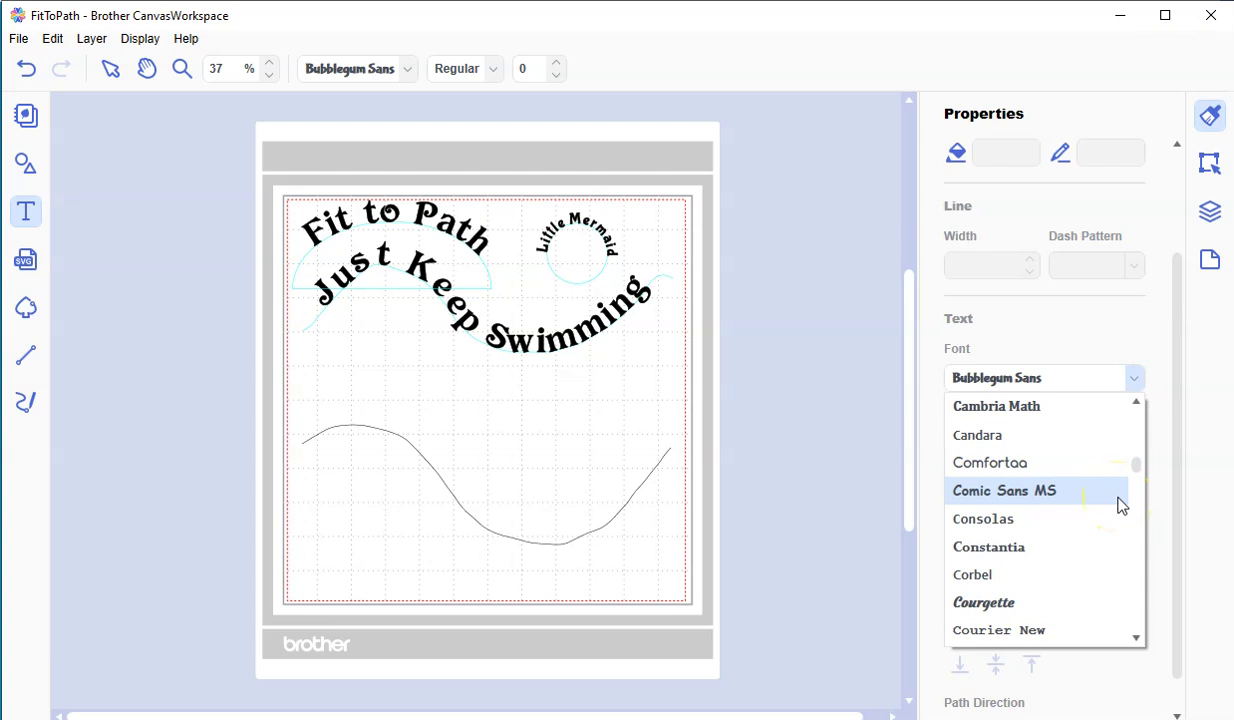
{"action": "scroll", "coordinate": [1117, 503], "scroll_direction": "down", "scroll_amount": 3}
{"action": "scroll", "coordinate": [1119, 510], "scroll_direction": "down", "scroll_amount": 1}
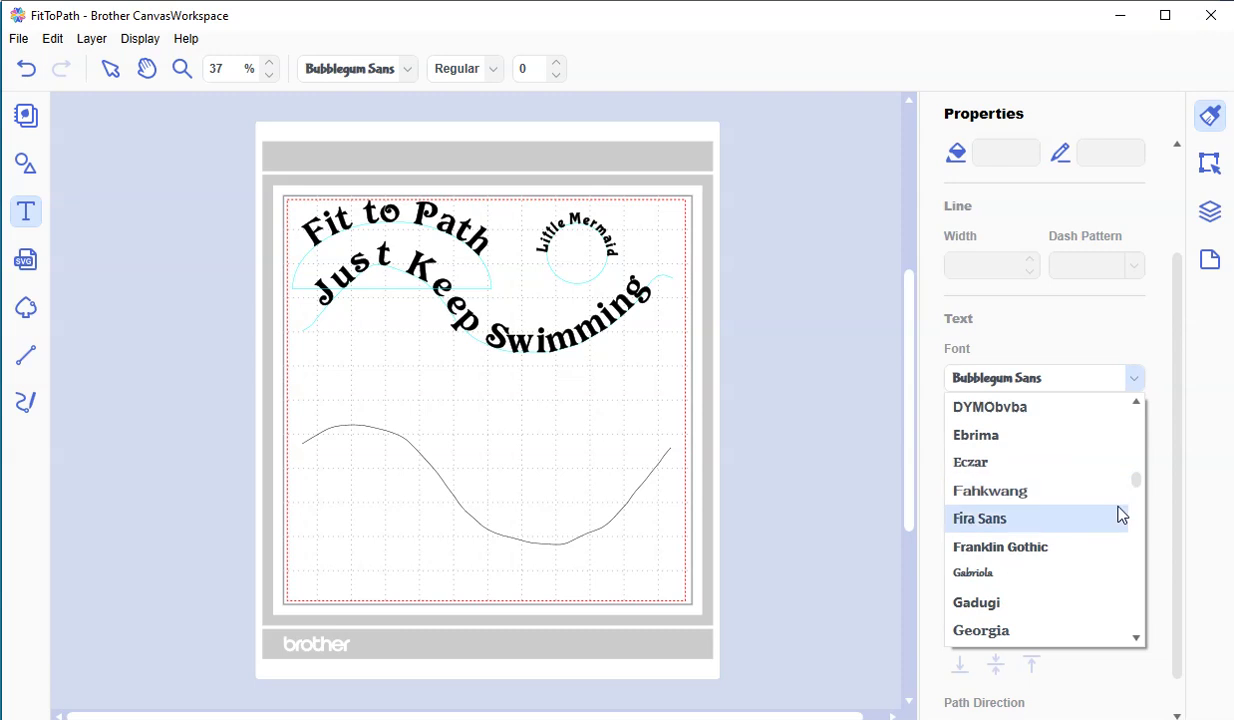
{"action": "scroll", "coordinate": [1119, 514], "scroll_direction": "down", "scroll_amount": 2}
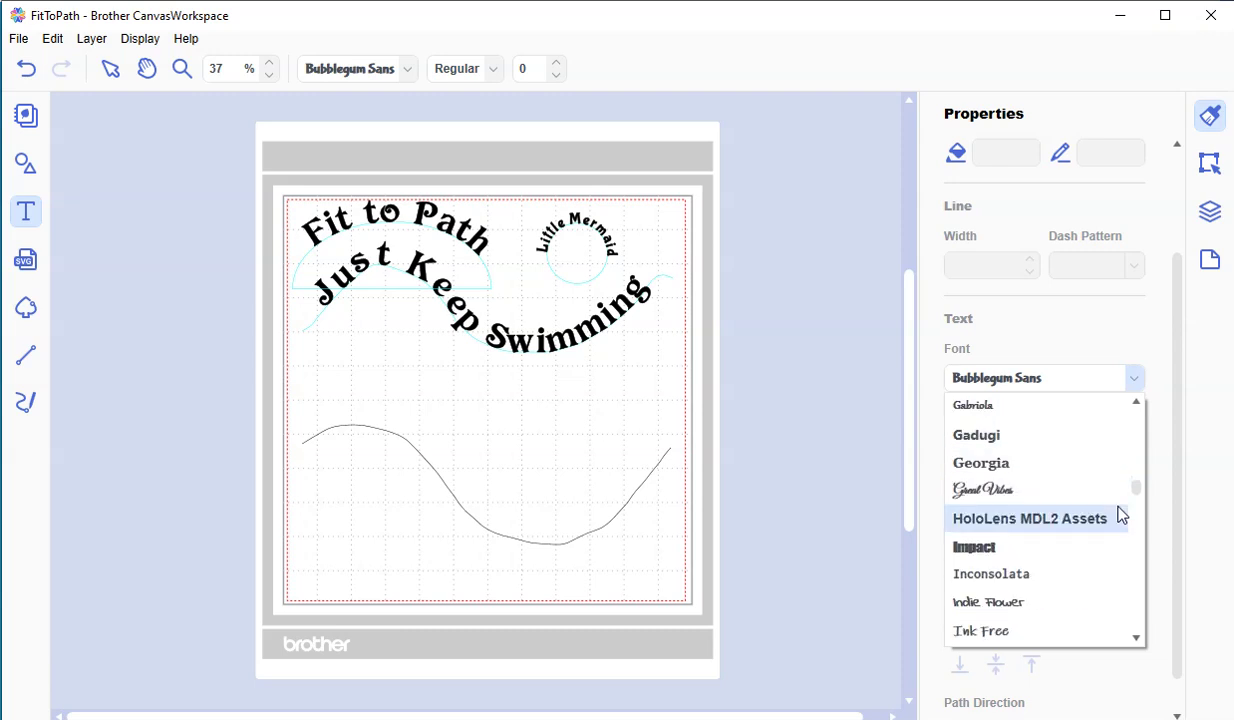
{"action": "scroll", "coordinate": [1119, 514], "scroll_direction": "down", "scroll_amount": 2}
{"action": "scroll", "coordinate": [1119, 515], "scroll_direction": "up", "scroll_amount": 2}
{"action": "scroll", "coordinate": [1119, 518], "scroll_direction": "down", "scroll_amount": 2}
{"action": "scroll", "coordinate": [1119, 518], "scroll_direction": "down", "scroll_amount": 1}
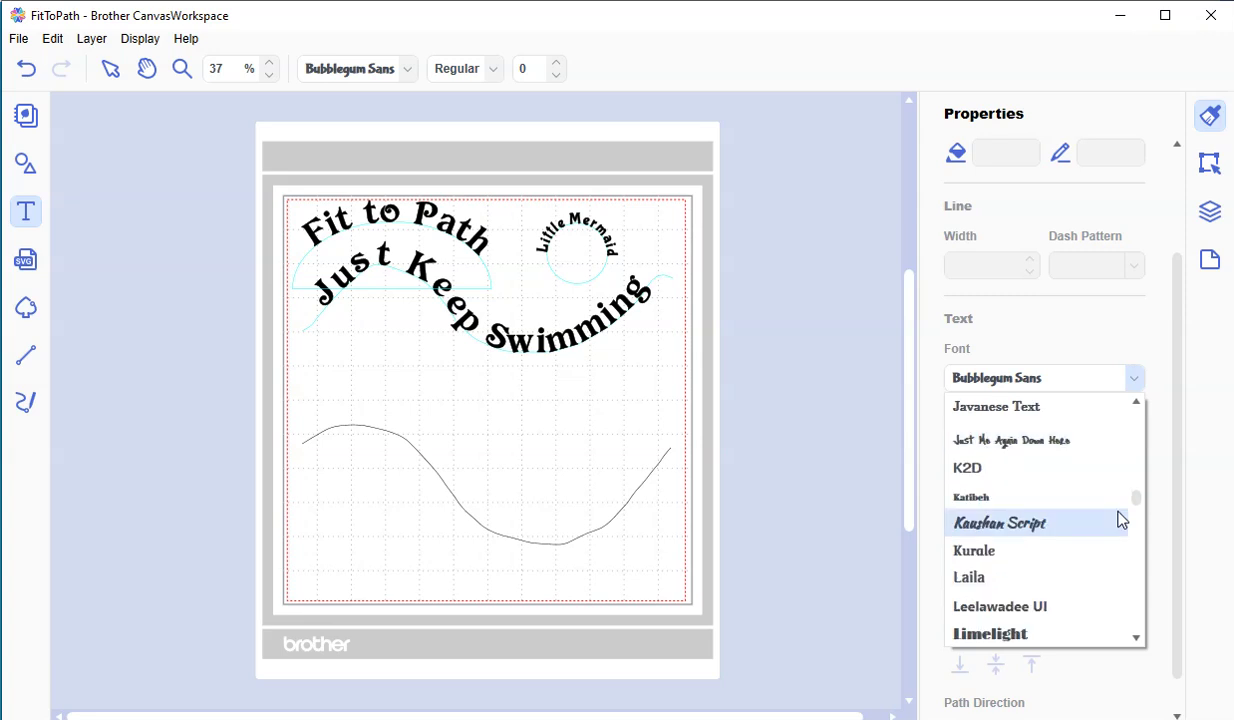
{"action": "scroll", "coordinate": [1119, 519], "scroll_direction": "down", "scroll_amount": 1}
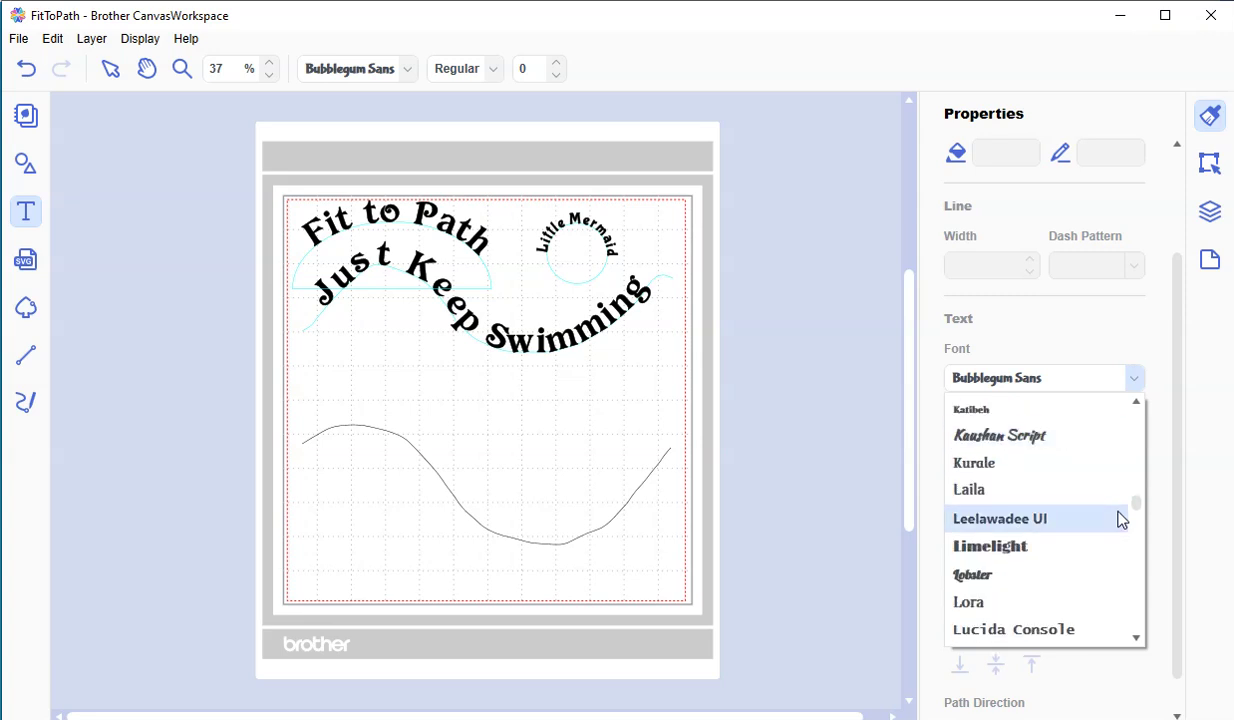
{"action": "scroll", "coordinate": [1119, 518], "scroll_direction": "down", "scroll_amount": 1}
{"action": "left_click", "coordinate": [1116, 495]}
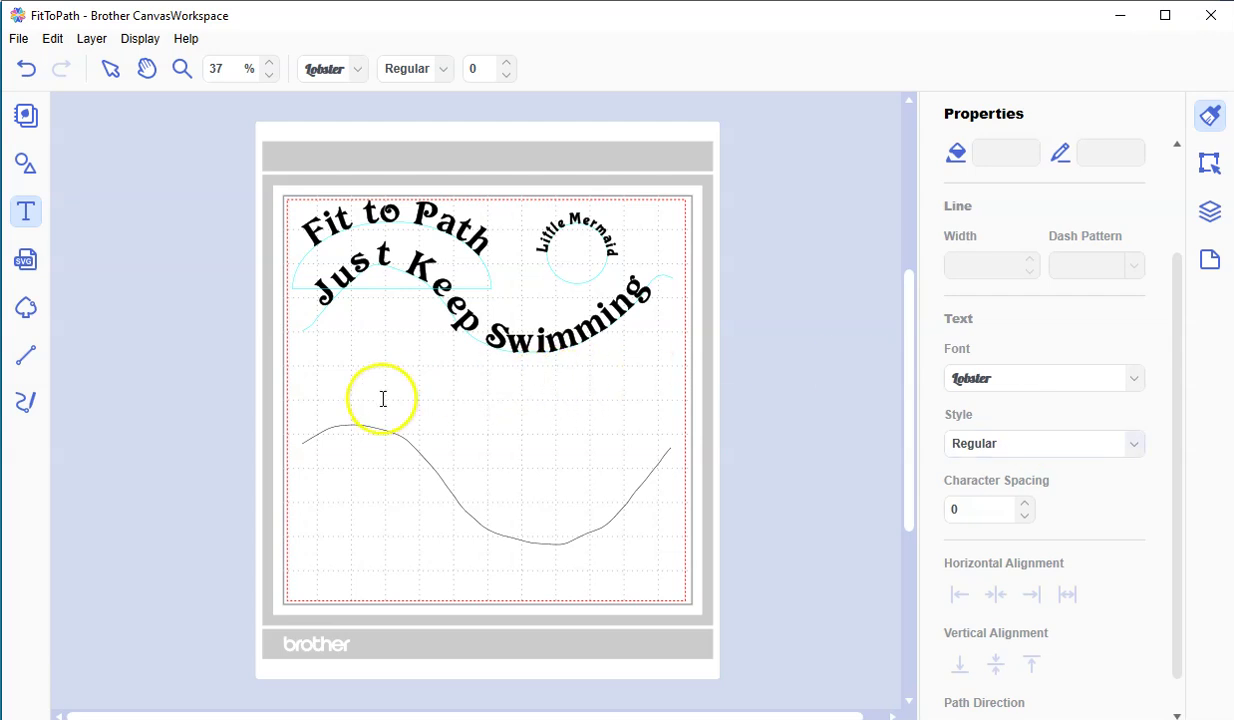
- Add the text 'Just Keep Swimming' above the left end of the wave line
{"action": "left_click", "coordinate": [333, 409]}
{"action": "key", "text": "Escape"}
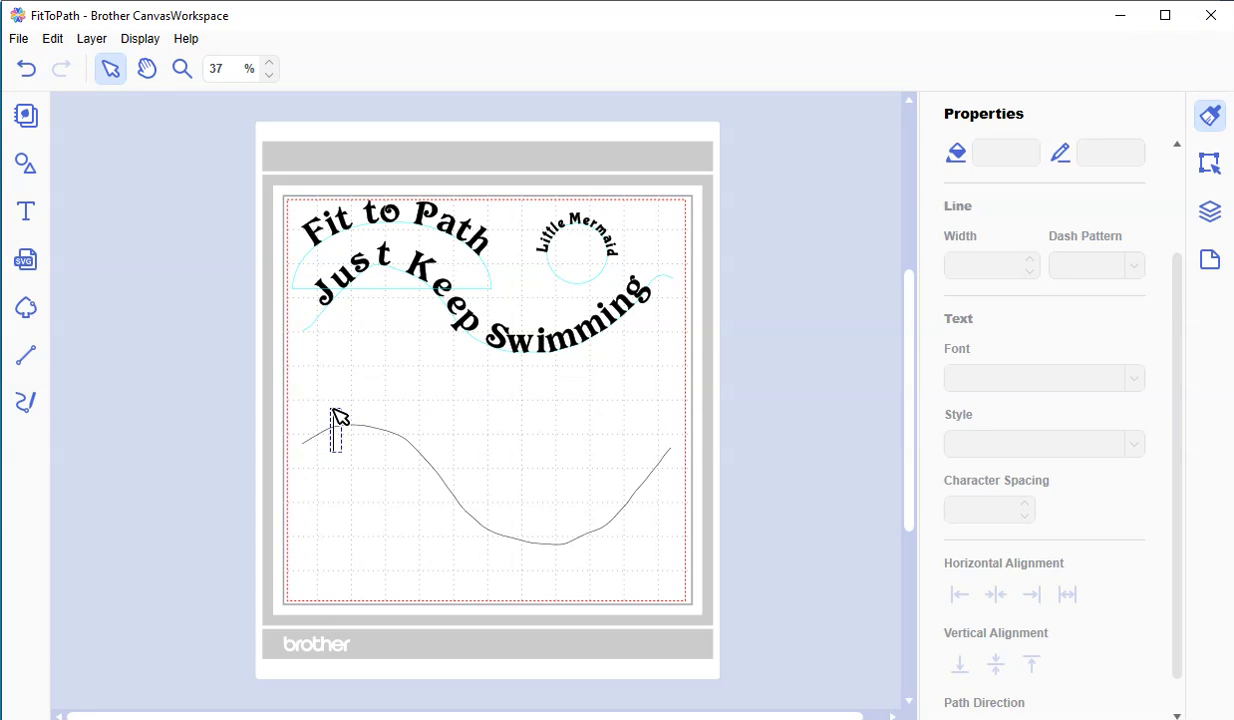
{"action": "type", "text": "Just Keep S"}
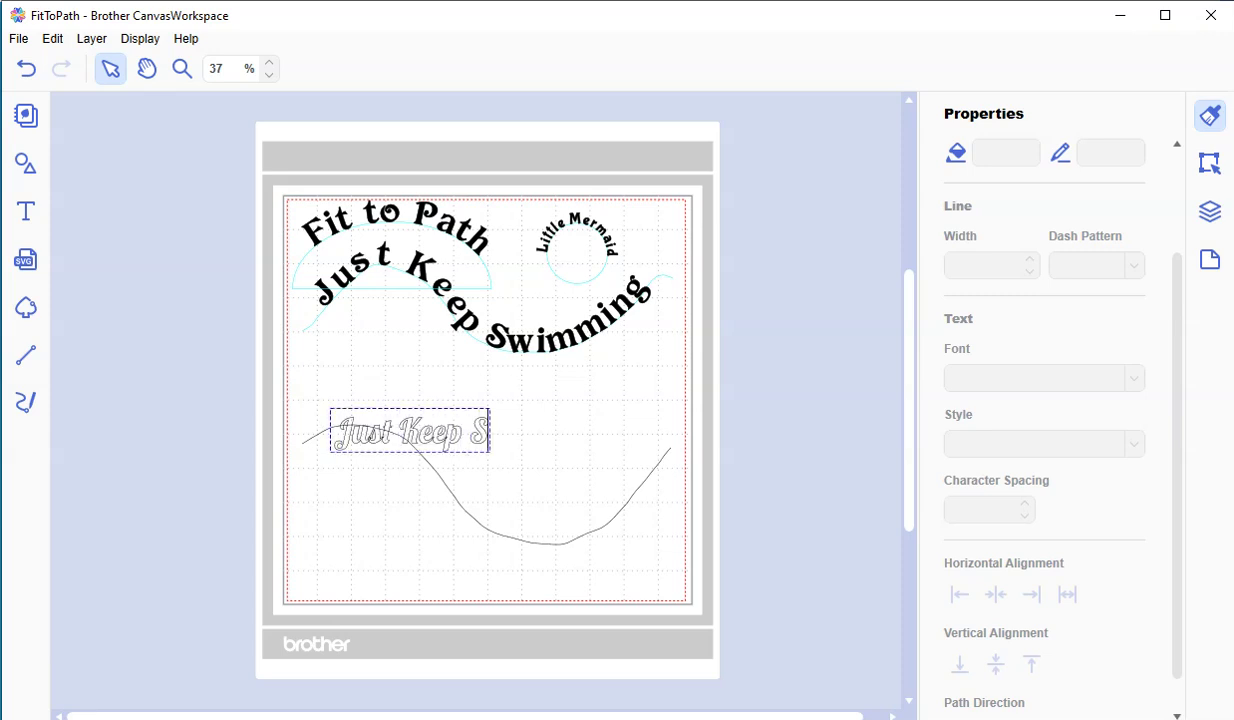
{"action": "type", "text": "wimmin"}
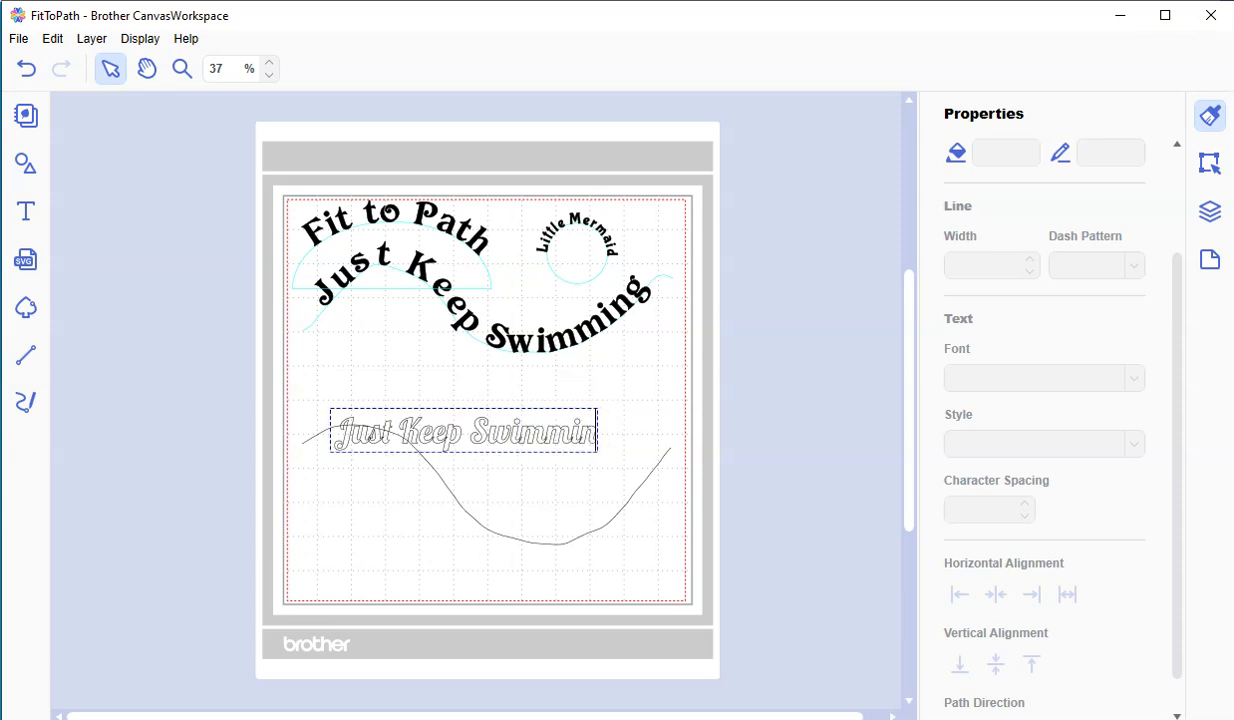
{"action": "type", "text": "g"}
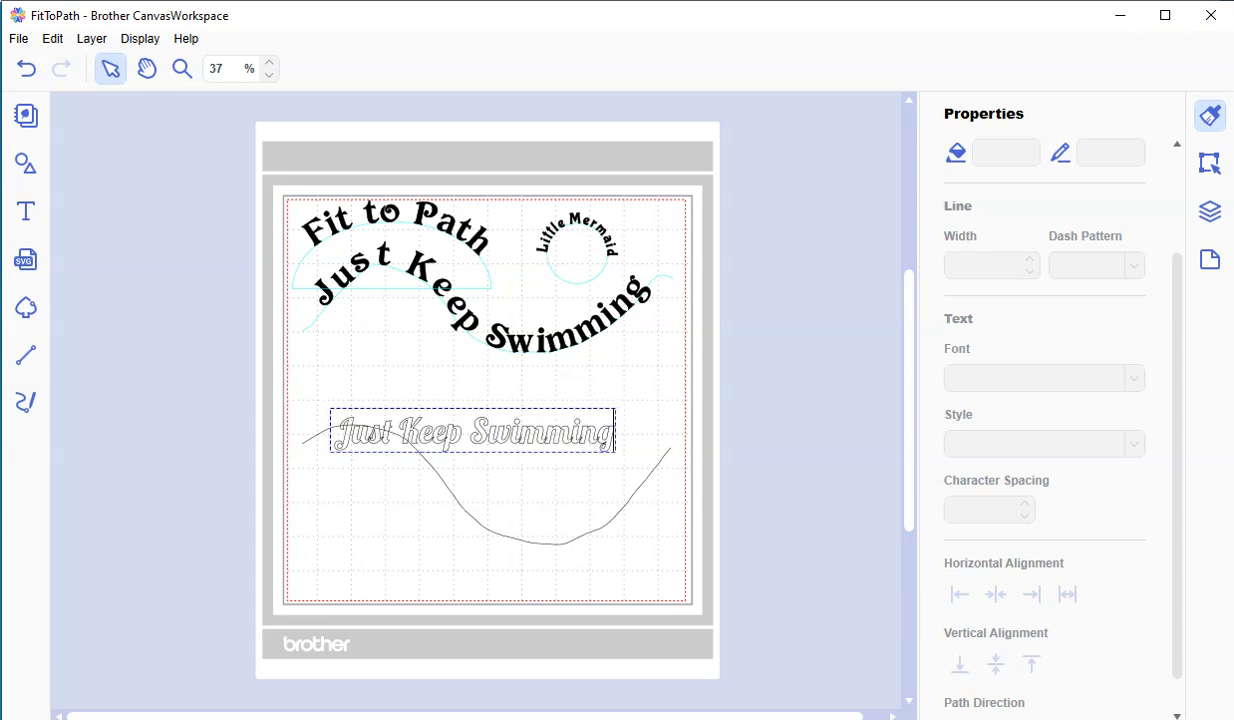
{"action": "left_click", "coordinate": [532, 495]}
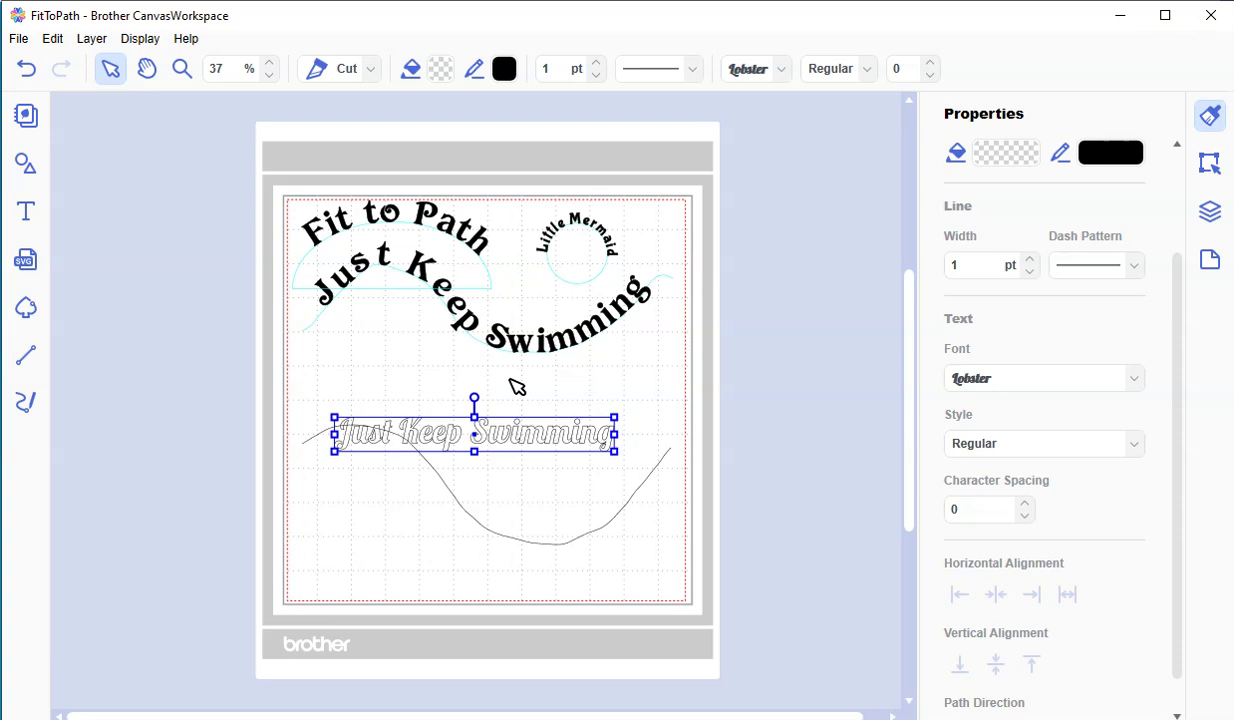
- Give the text a solid black fill, then add the wave line to the selection
{"action": "left_click", "coordinate": [443, 69]}
{"action": "left_click", "coordinate": [346, 456]}
{"action": "left_click", "coordinate": [774, 508]}
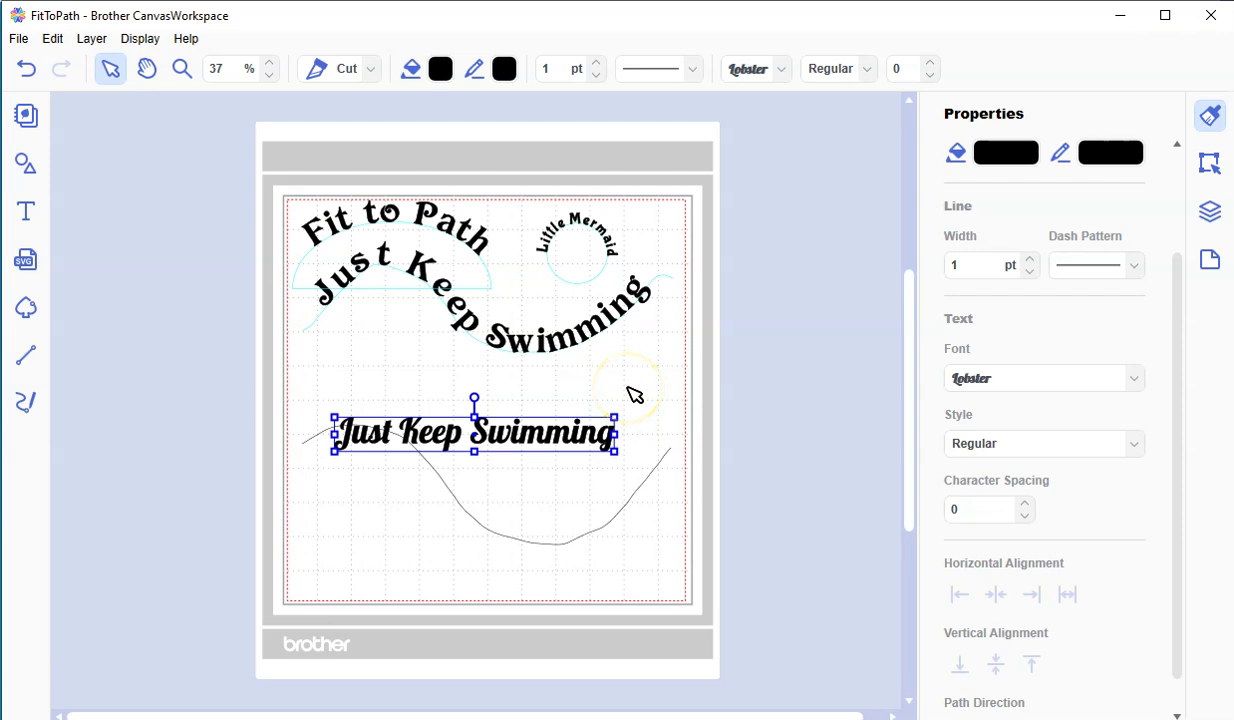
{"action": "left_click", "coordinate": [529, 468]}
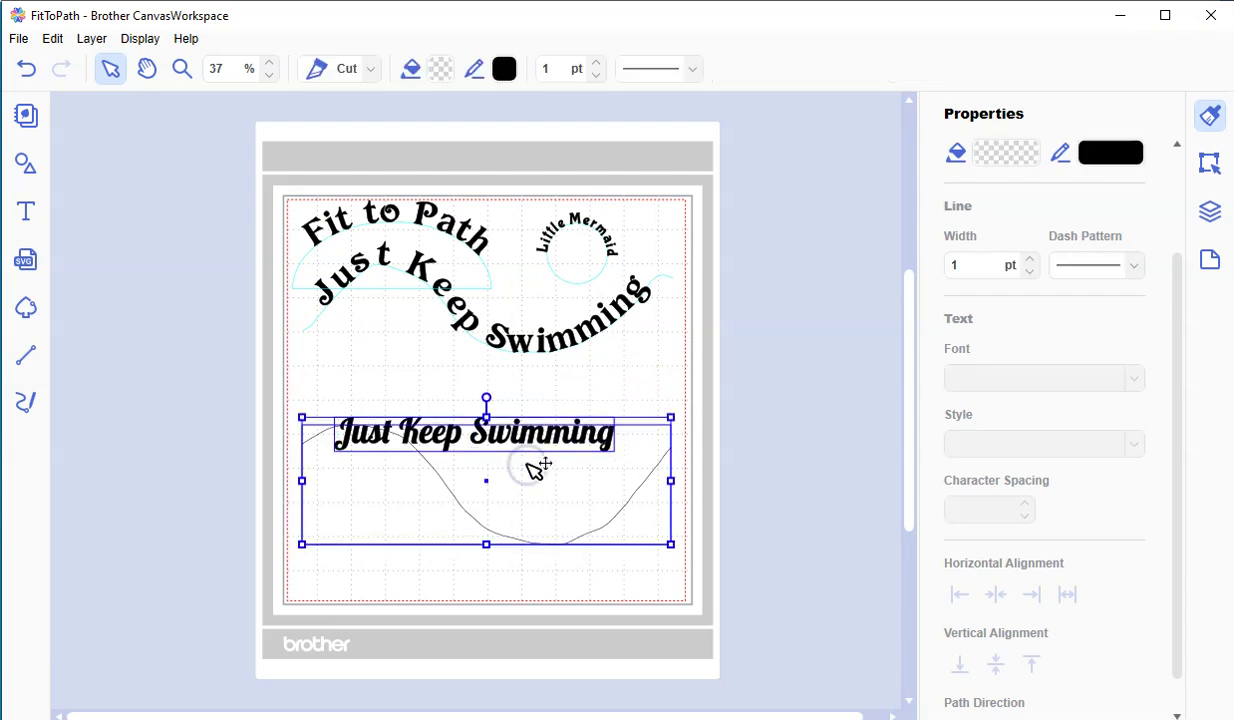
- Apply Edit > Fit to Path so 'Just Keep Swimming' follows the wave line
{"action": "left_click", "coordinate": [52, 38]}
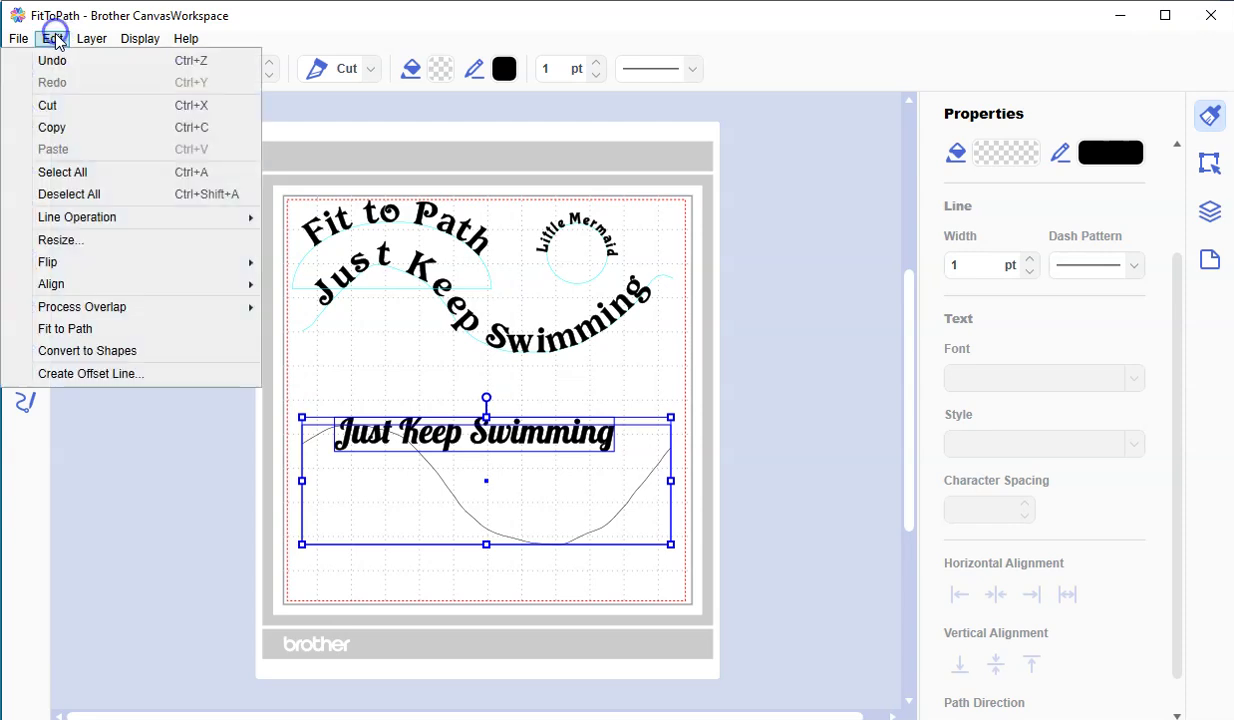
{"action": "left_click", "coordinate": [104, 328]}
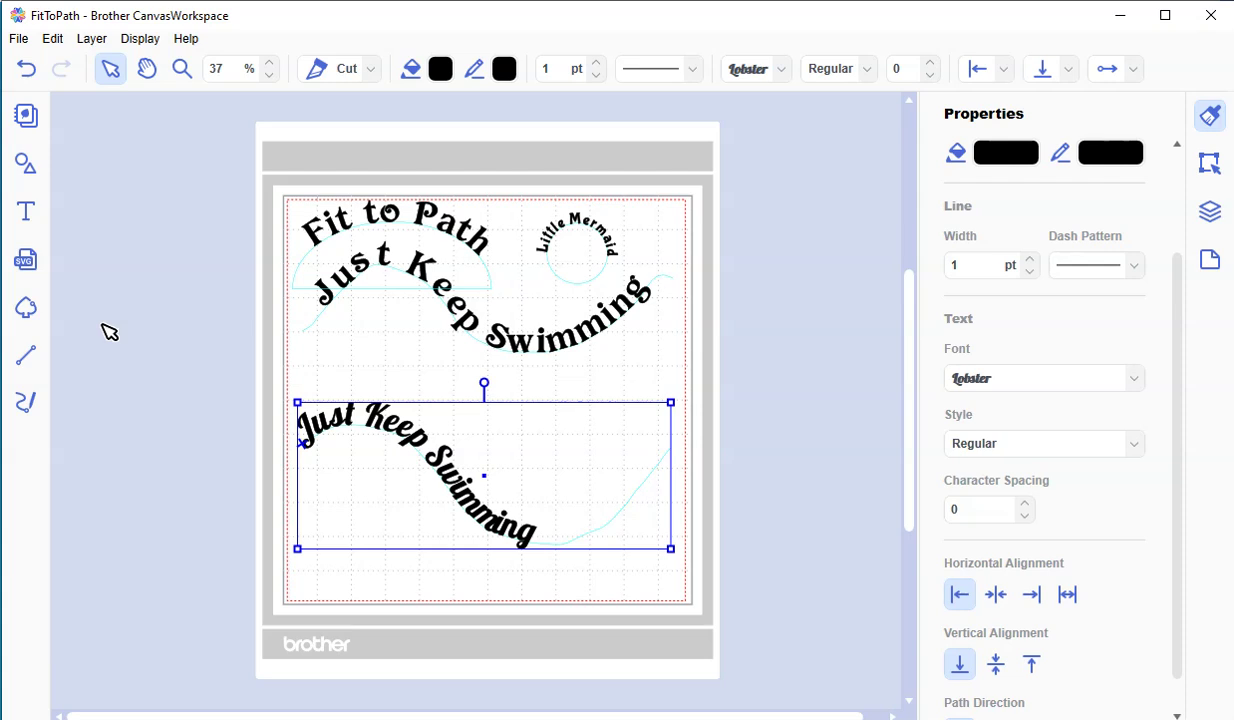
- Slide the curved text's start point along the wave and widen its character spacing to 8
{"action": "left_click", "coordinate": [302, 443]}
{"action": "mouse_move", "coordinate": [303, 445]}
{"action": "left_mouse_down"}
{"action": "mouse_move", "coordinate": [360, 433]}
{"action": "mouse_move", "coordinate": [398, 489]}
{"action": "left_mouse_up"}
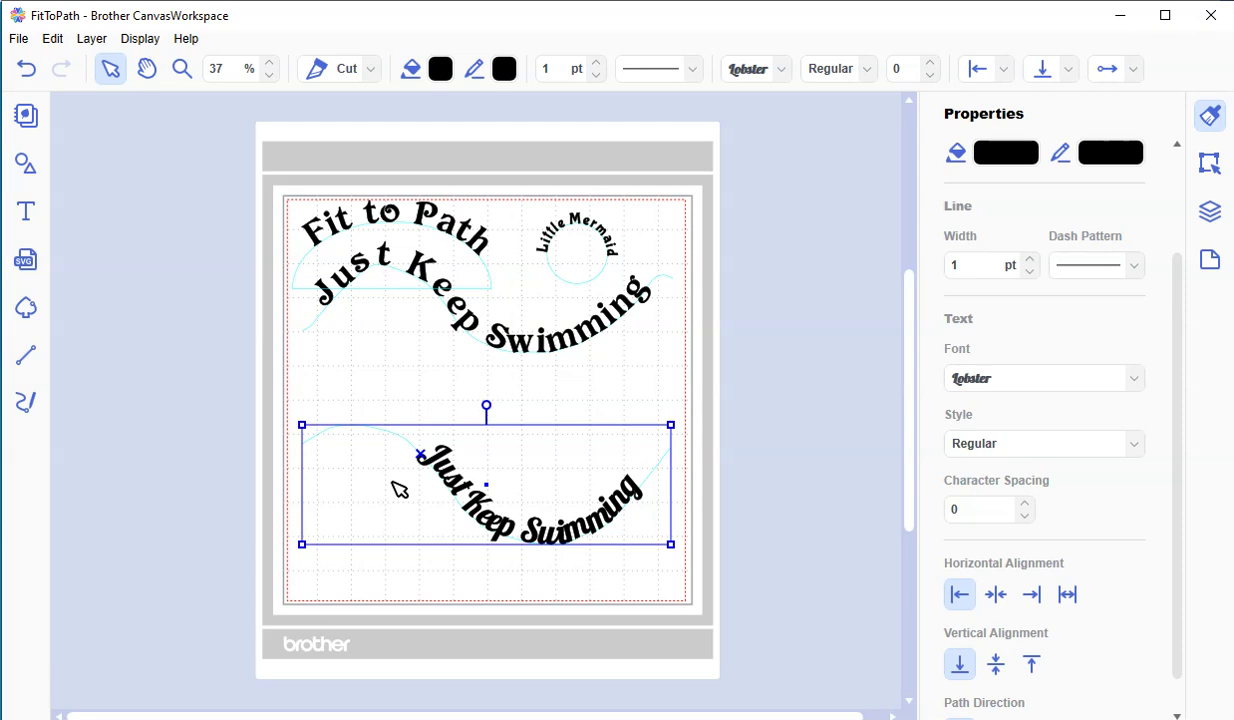
{"action": "left_click", "coordinate": [1027, 510]}
{"action": "left_click", "coordinate": [1027, 510]}
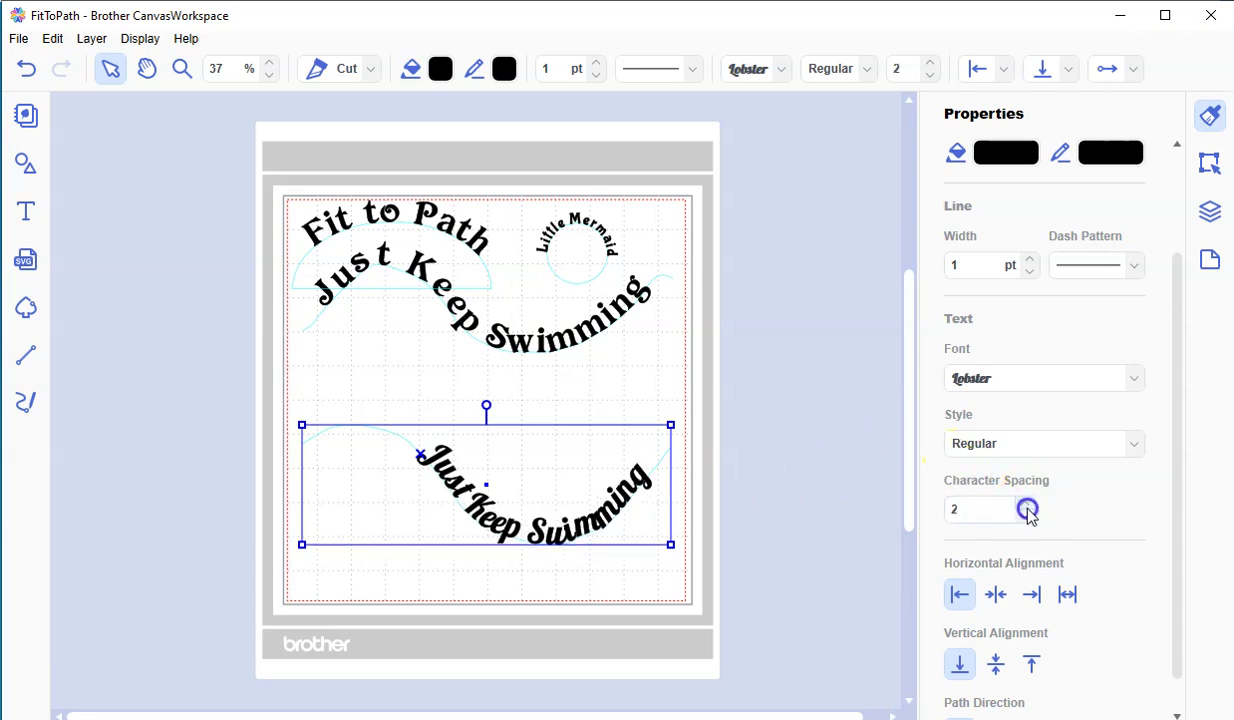
{"action": "left_click", "coordinate": [1027, 510]}
{"action": "left_click", "coordinate": [1027, 510]}
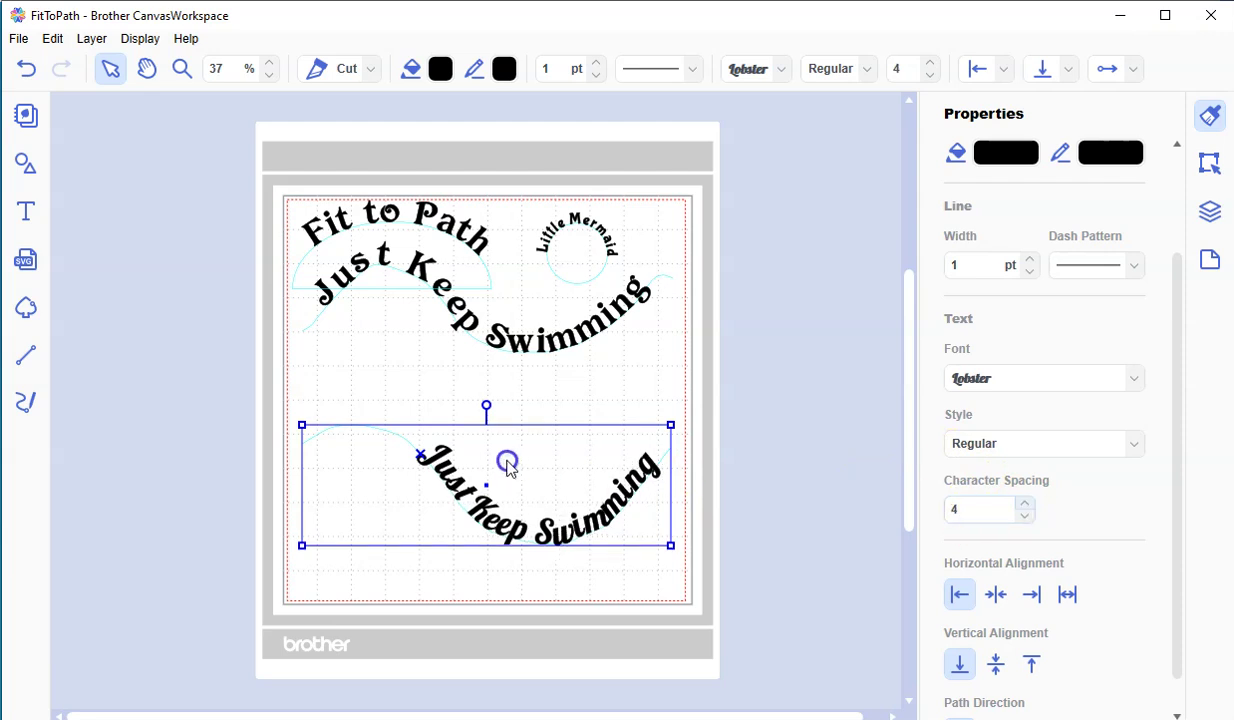
{"action": "left_click_drag", "start_coordinate": [472, 467], "coordinate": [402, 472]}
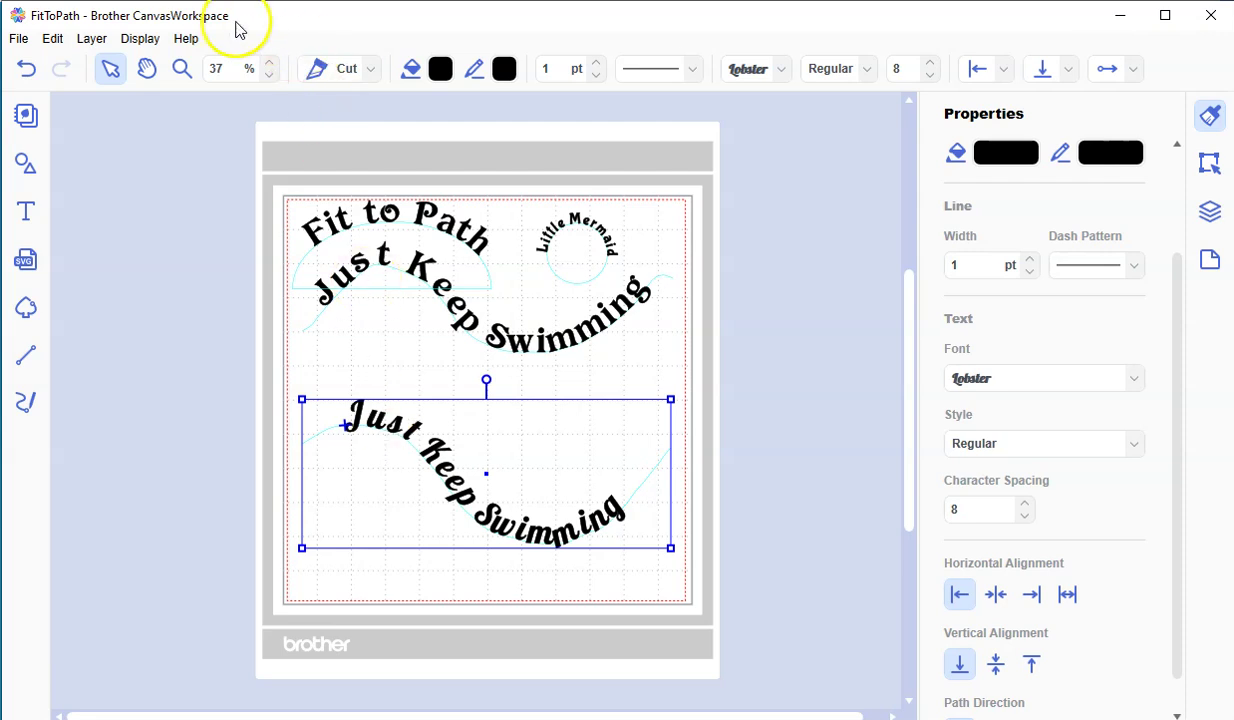
- Use Layer > Release Text from Path to straighten the text, then select it
{"action": "left_click", "coordinate": [84, 41]}
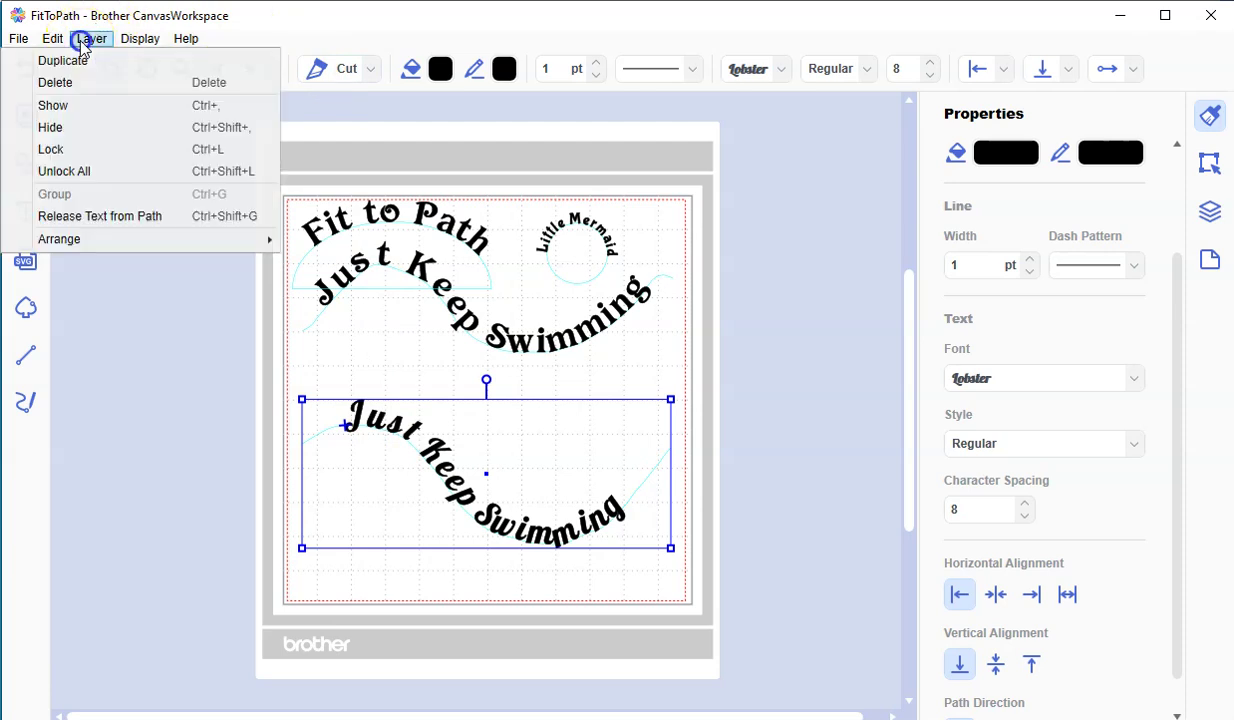
{"action": "left_click", "coordinate": [150, 217]}
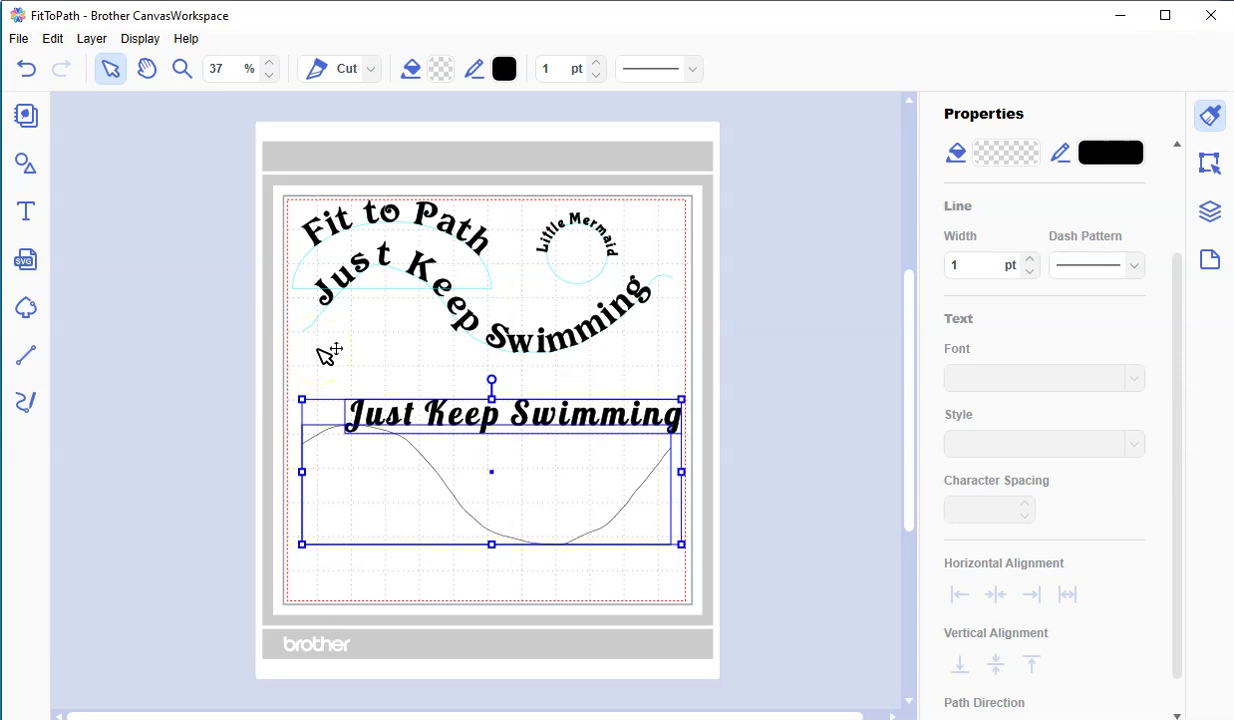
{"action": "left_click", "coordinate": [320, 349]}
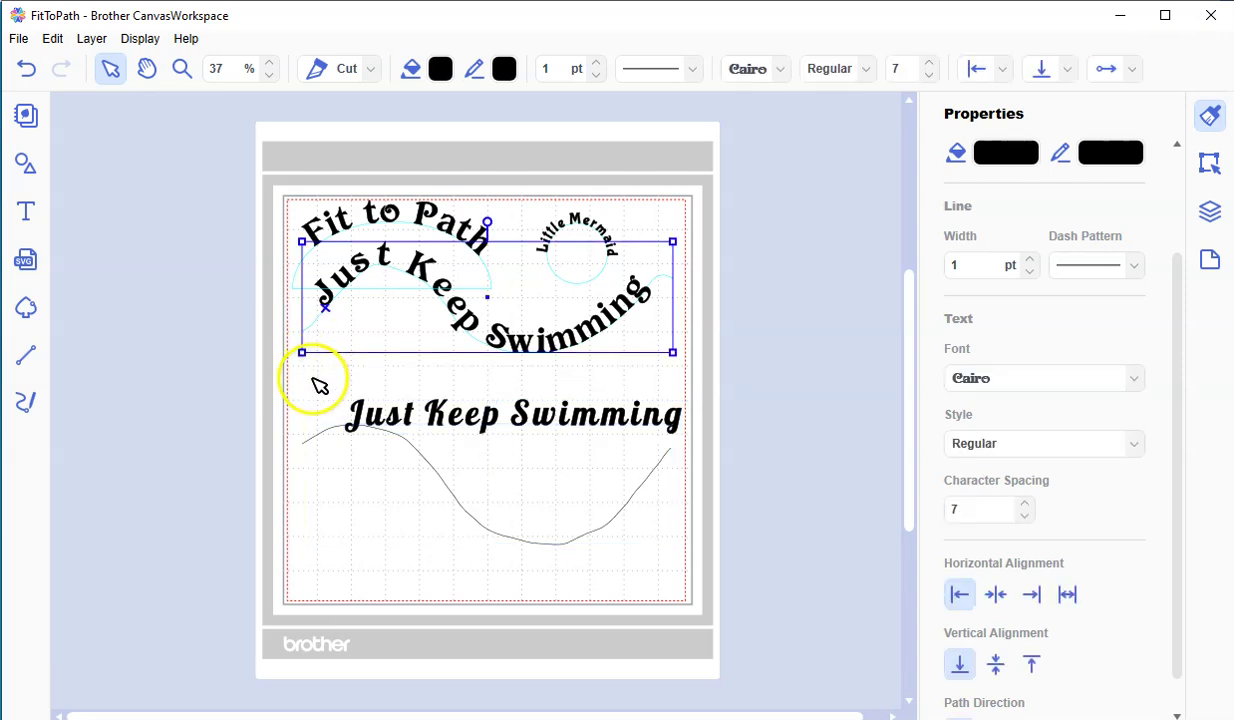
{"action": "left_click", "coordinate": [388, 424]}
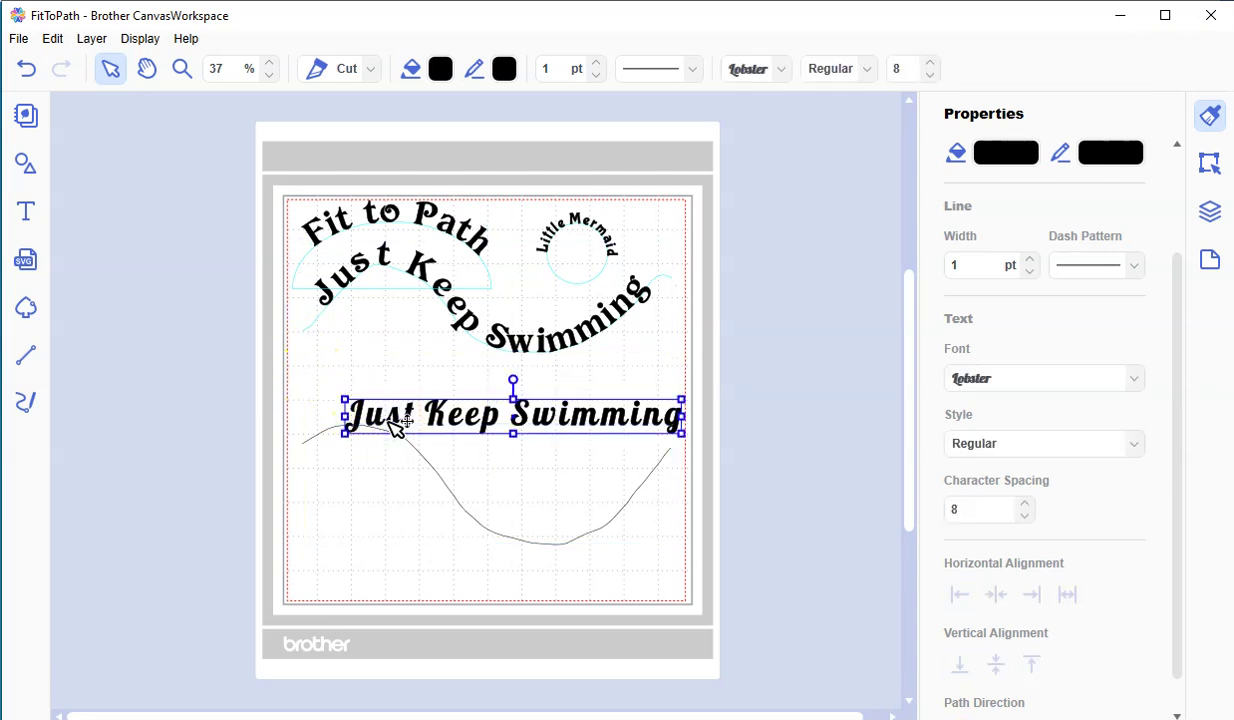
- Change the straight text to Bubblegum Sans, then marquee-select it with the wave line
{"action": "left_click_drag", "start_coordinate": [395, 422], "coordinate": [470, 410]}
{"action": "left_click", "coordinate": [1137, 381]}
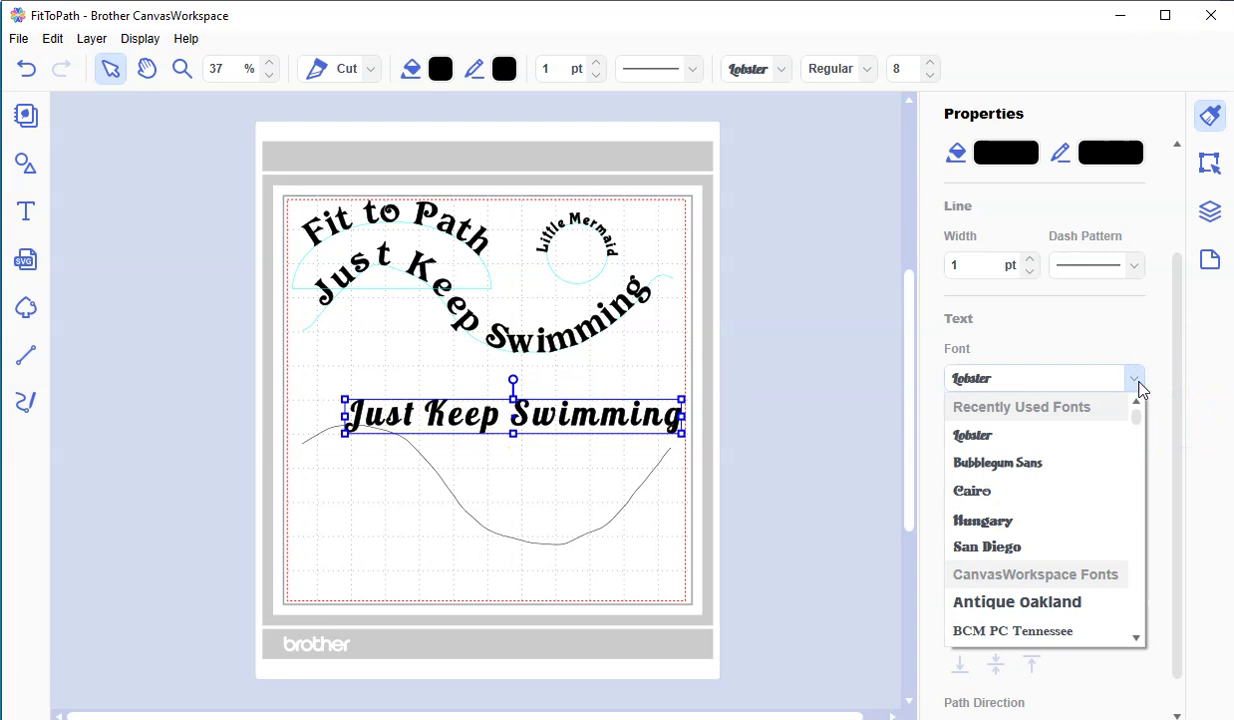
{"action": "left_click", "coordinate": [1058, 459]}
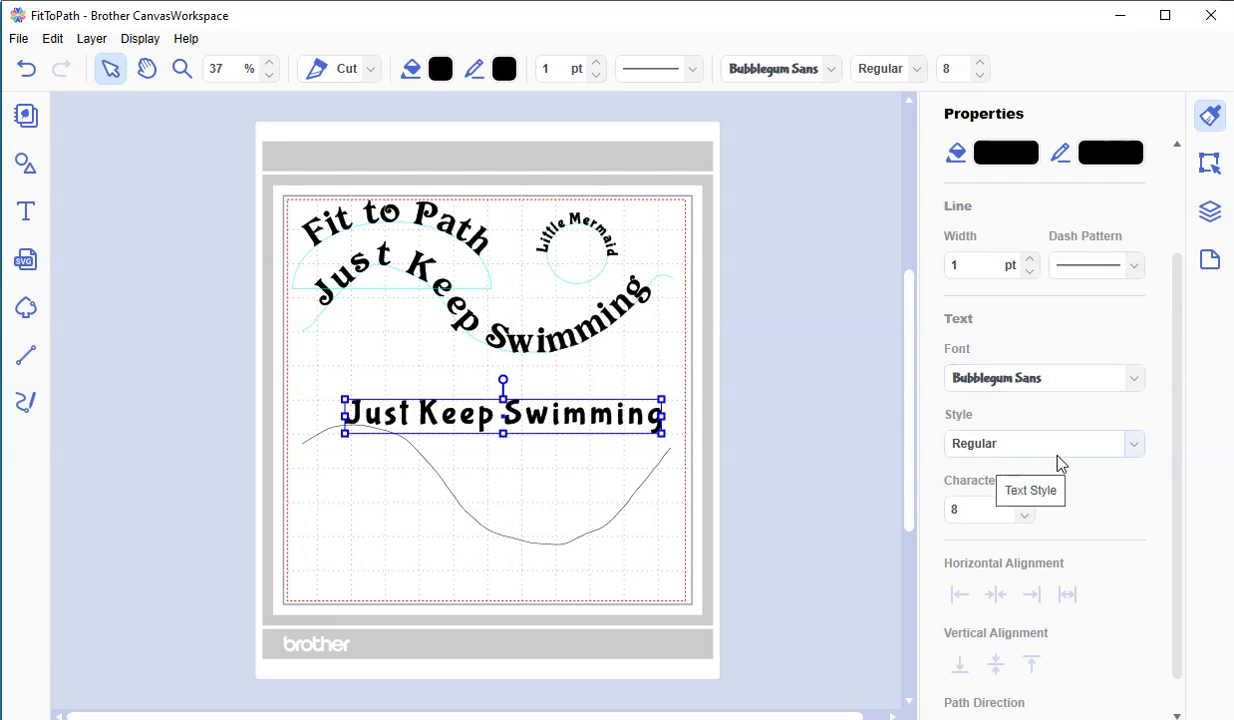
{"action": "left_click", "coordinate": [669, 365]}
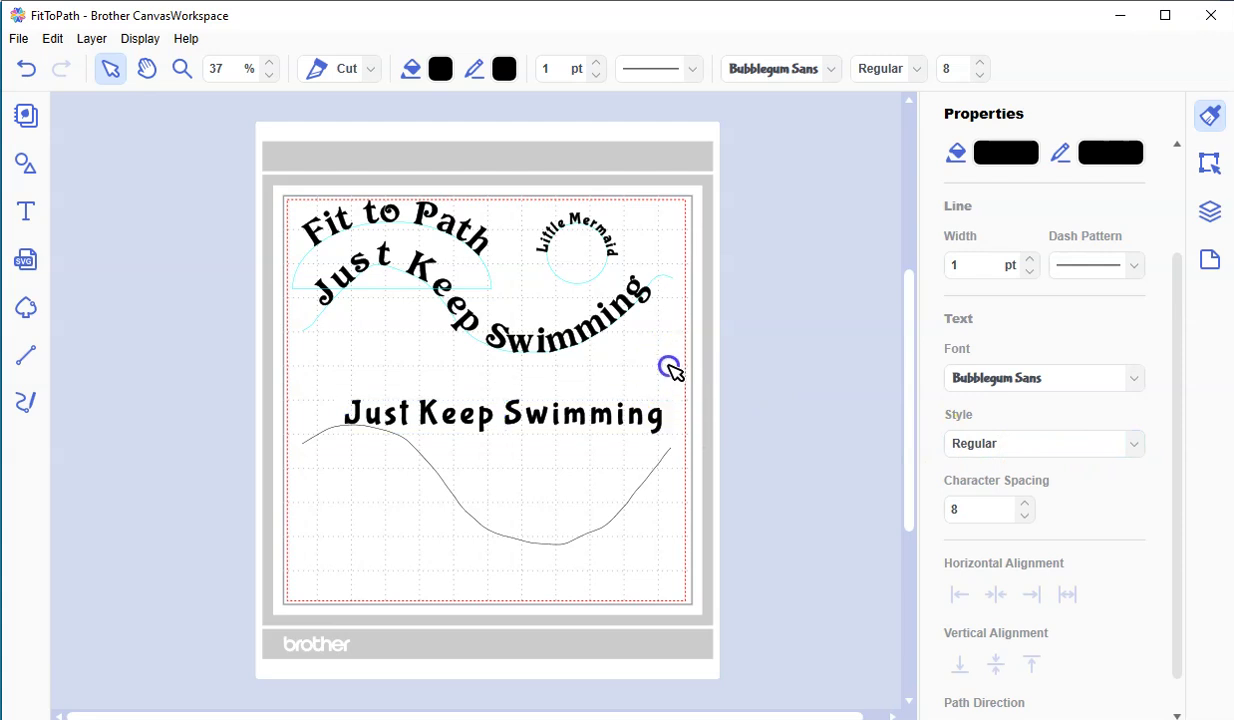
{"action": "left_click_drag", "start_coordinate": [668, 362], "coordinate": [606, 447]}
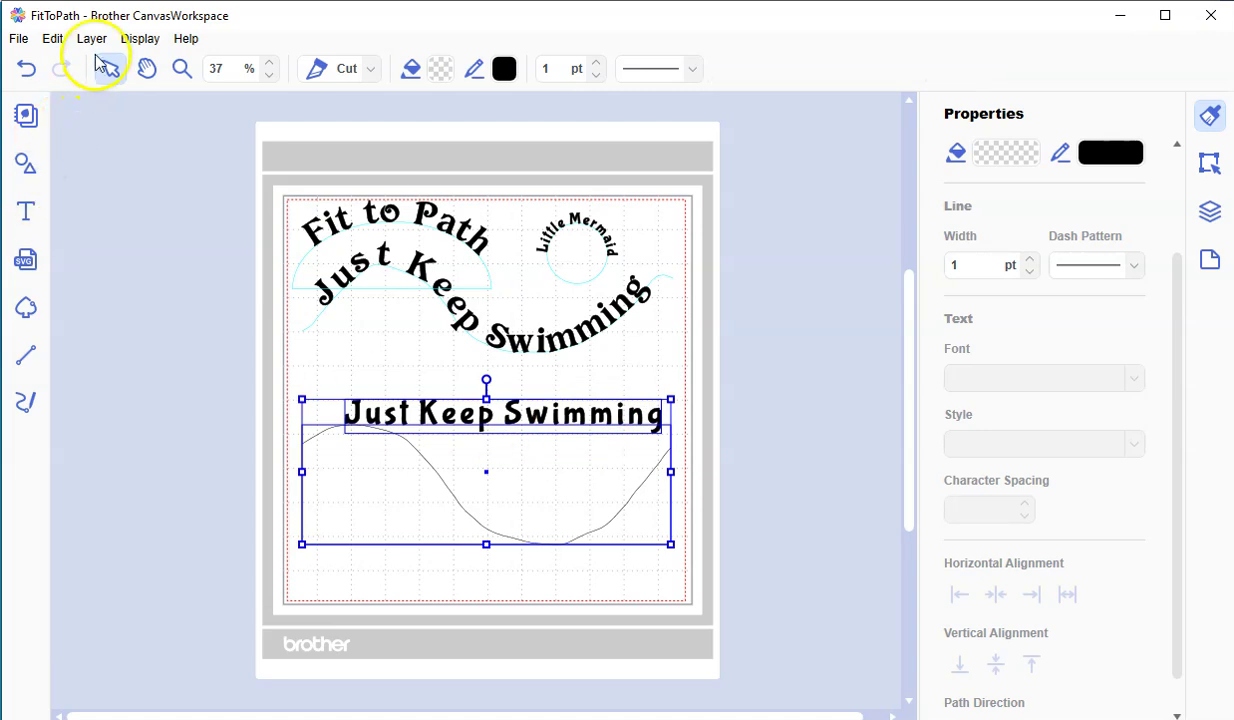
- Fit 'Just Keep Swimming' onto the wave line and shift its start slightly in along the curve
{"action": "left_click", "coordinate": [61, 44]}
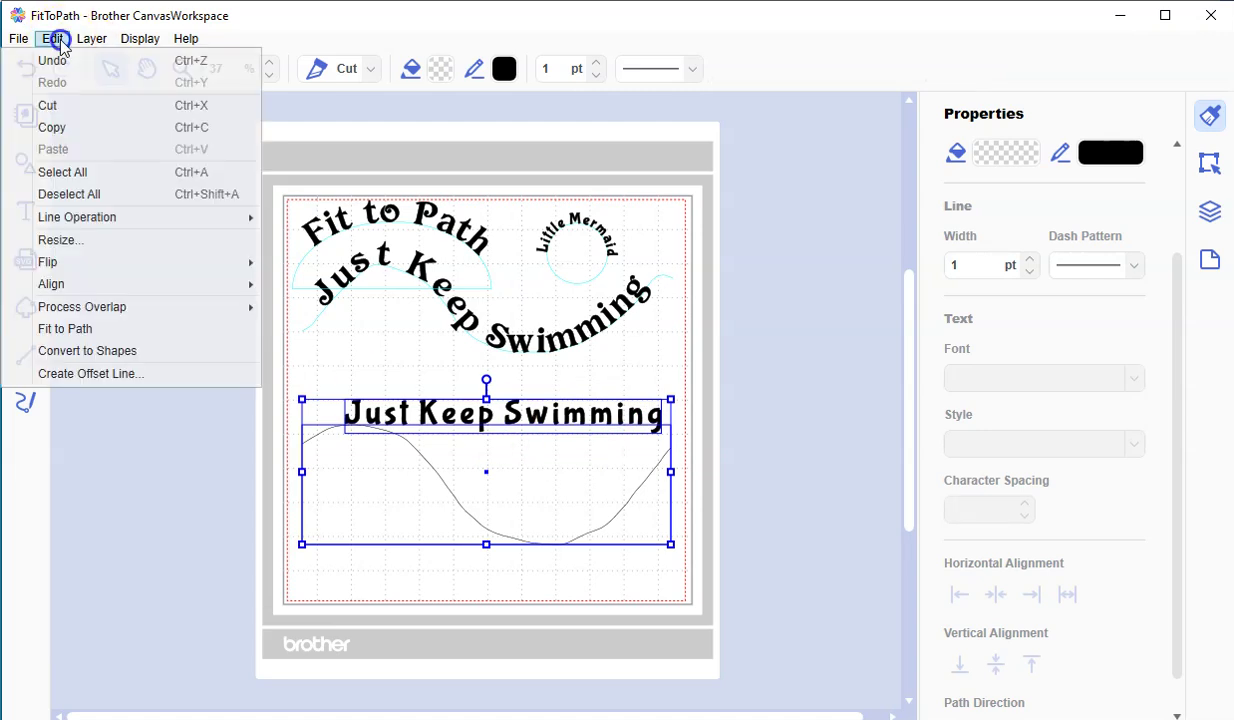
{"action": "left_click", "coordinate": [128, 334]}
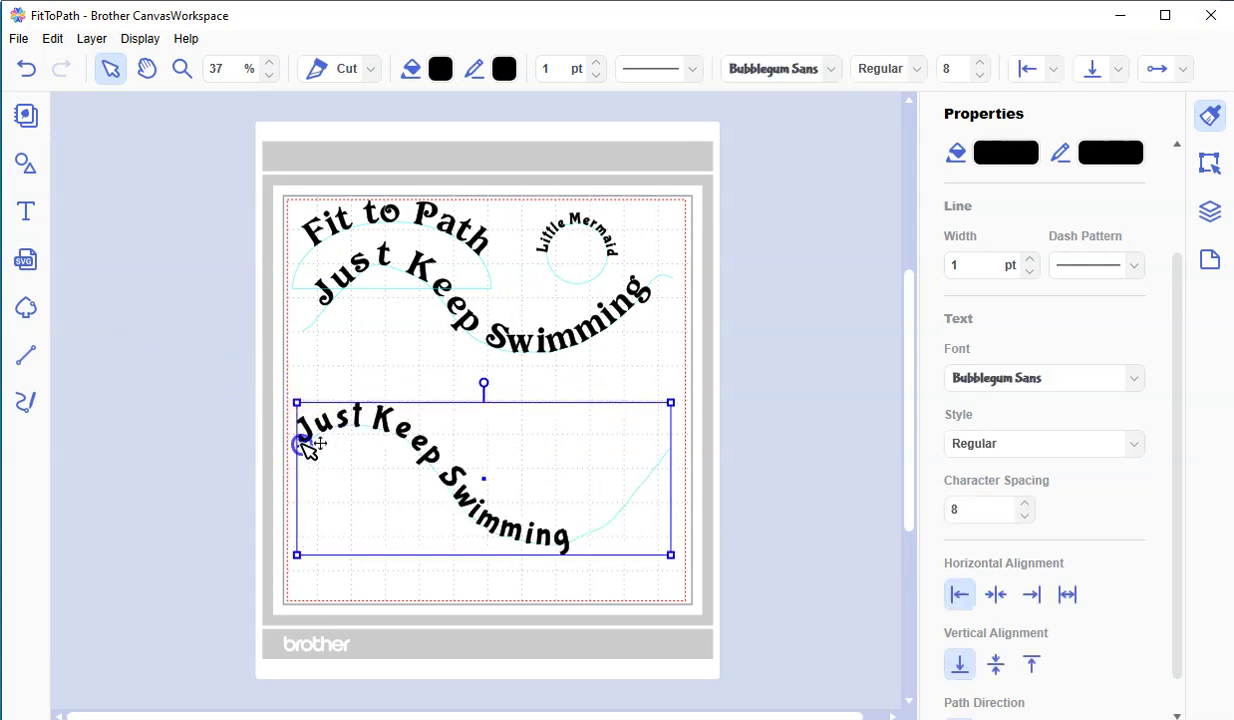
{"action": "left_click_drag", "start_coordinate": [309, 443], "coordinate": [350, 451]}
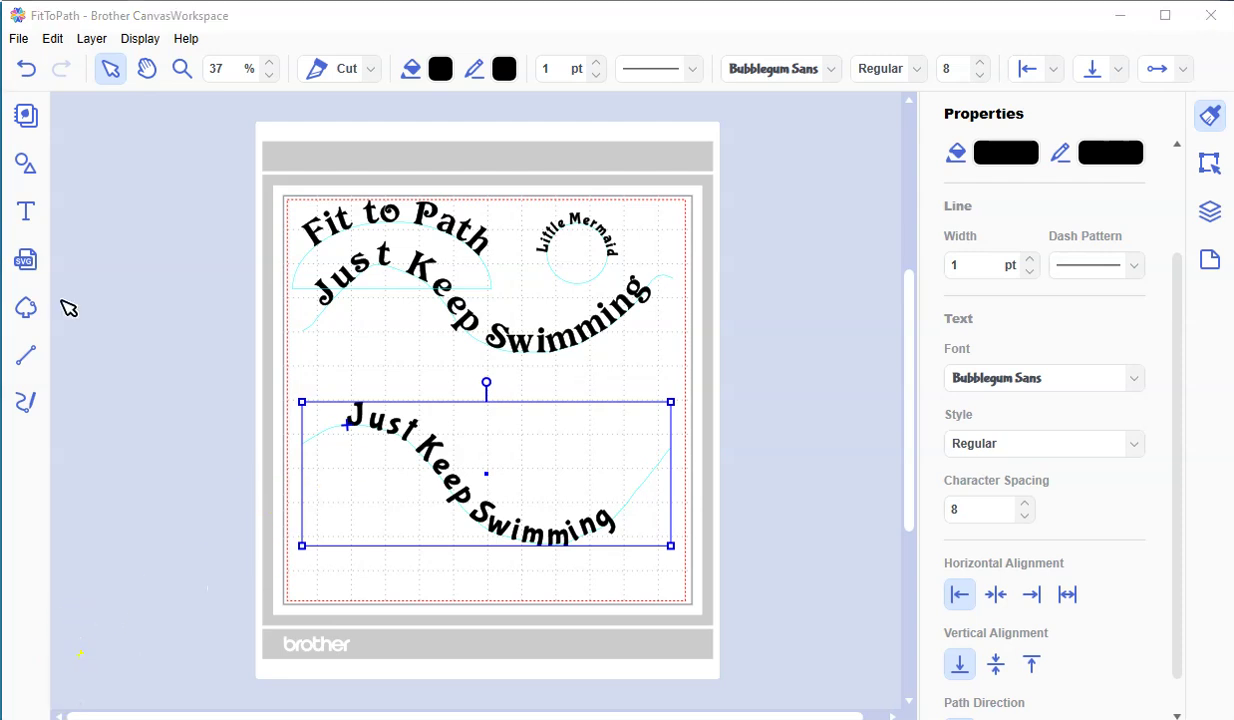
- Transfer the design as an FCM file to the registered machine via the Internet and confirm
{"action": "left_click", "coordinate": [20, 40]}
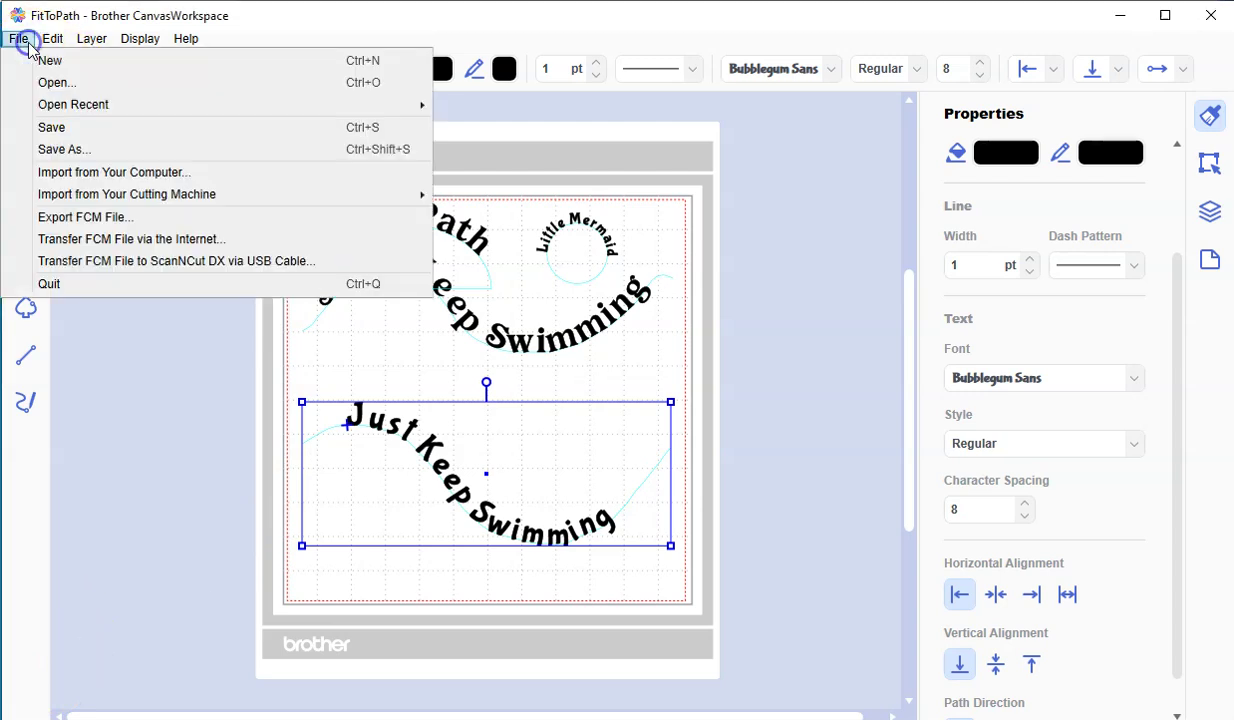
{"action": "left_click", "coordinate": [289, 241]}
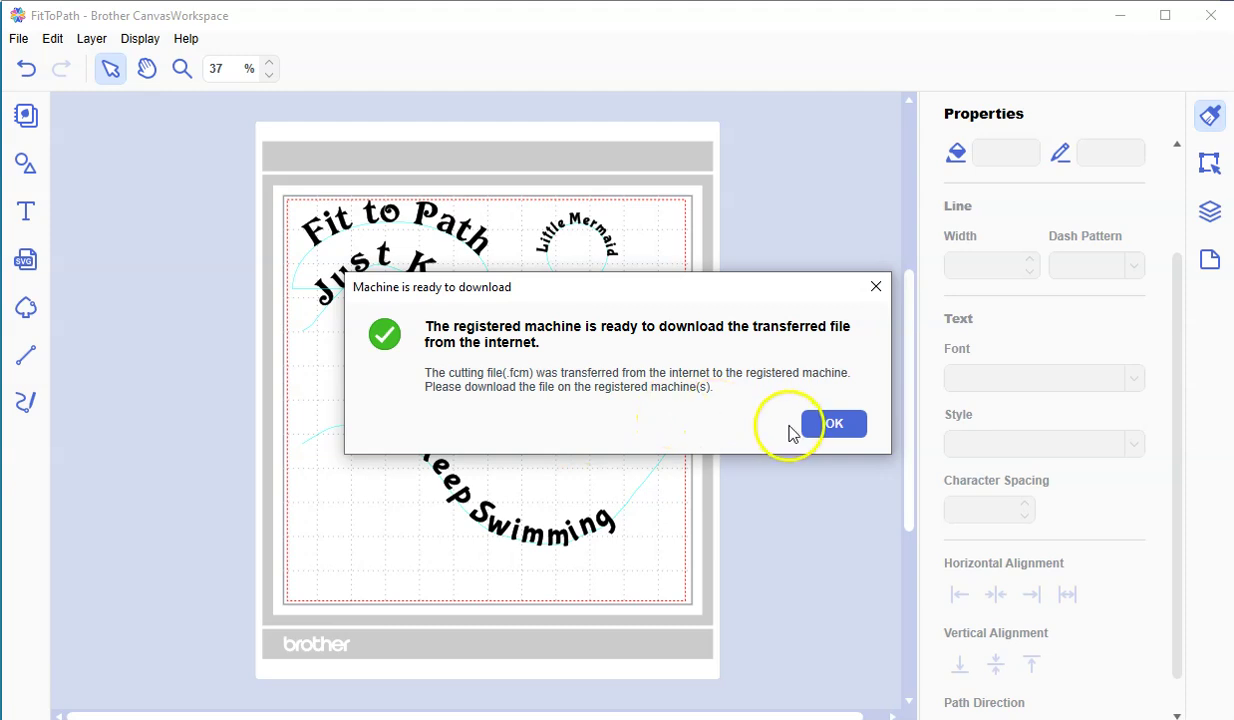
{"action": "left_click", "coordinate": [836, 426]}
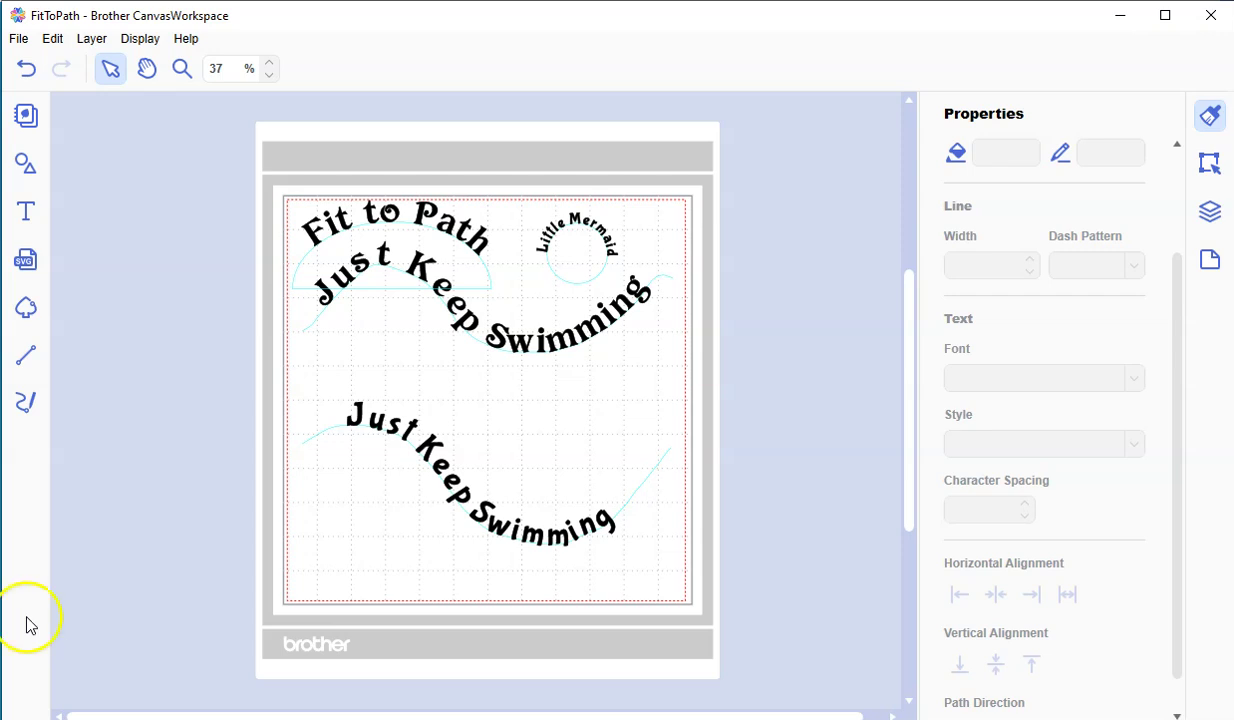
- Bring Chrome forward and switch to the CanvasWorkspace tab showing the PC-version upgrade notice
{"action": "mouse_move", "coordinate": [708, 719]}
{"action": "left_click", "coordinate": [708, 650]}
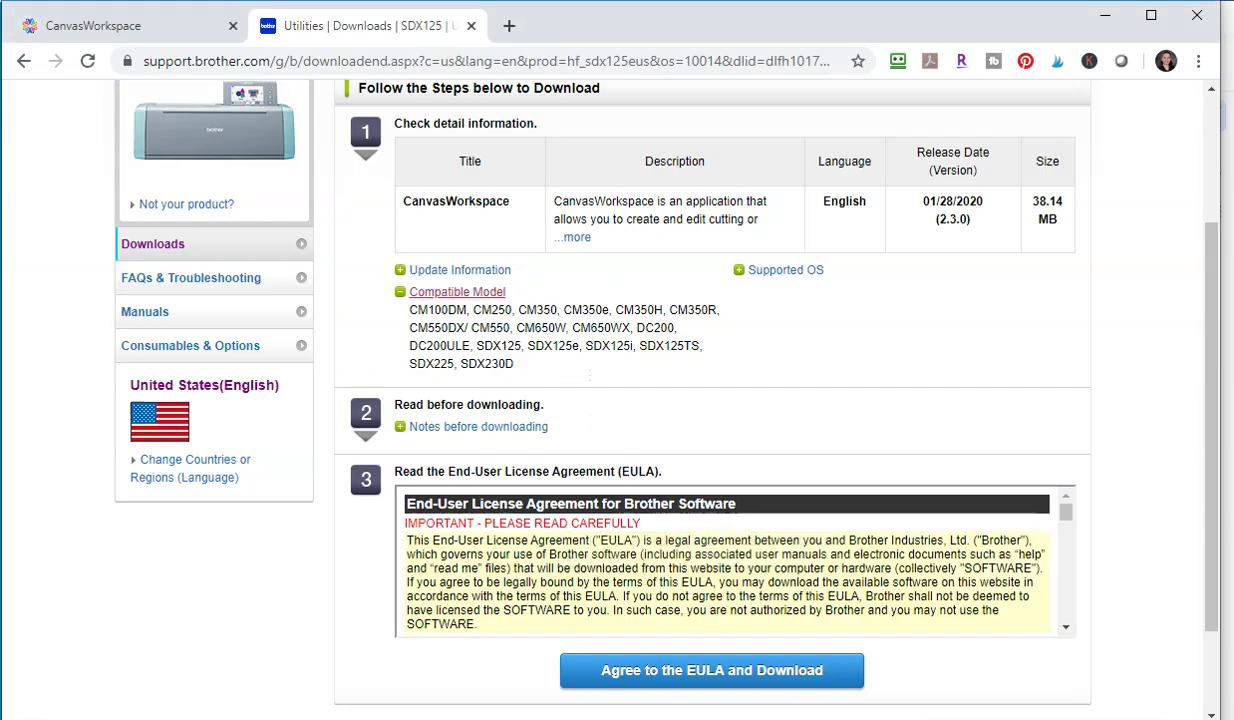
{"action": "left_click", "coordinate": [147, 28]}
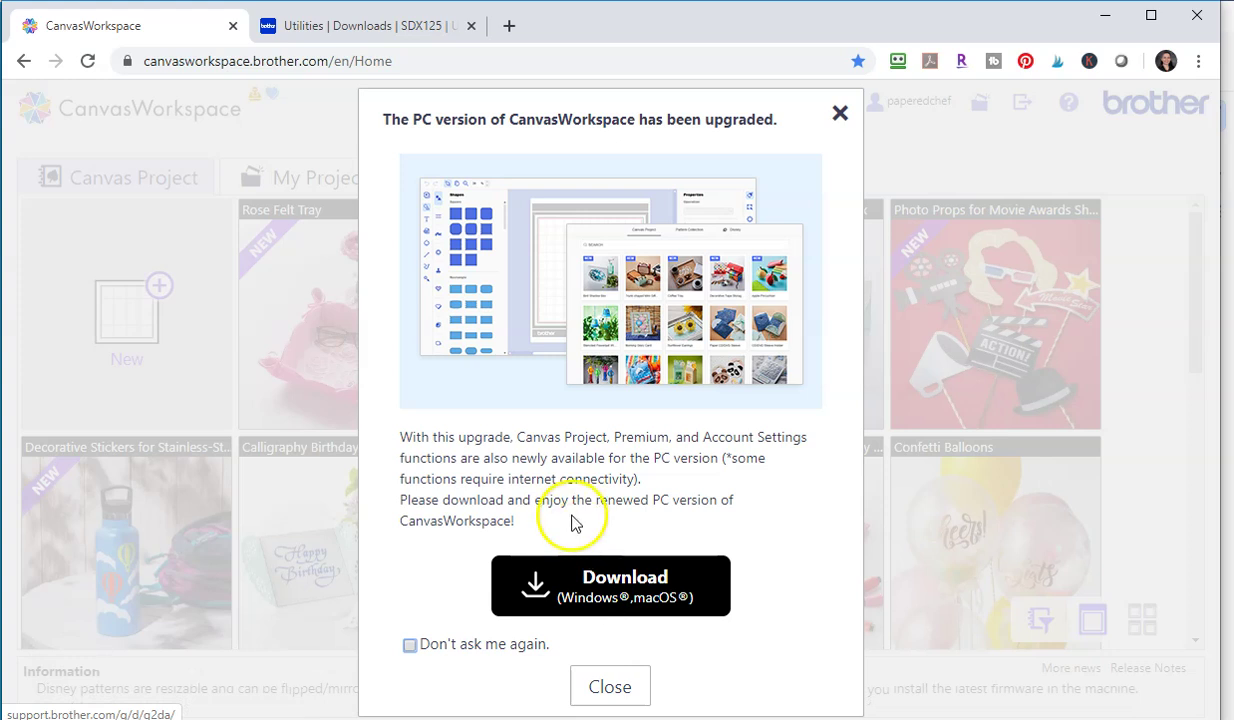
- Open support.brother.com in a new tab and go to its Product Search page
{"action": "left_click", "coordinate": [508, 28]}
{"action": "type", "text": "support.brother.com/g/b/countrytop.aspx?c=us&lang=en"}
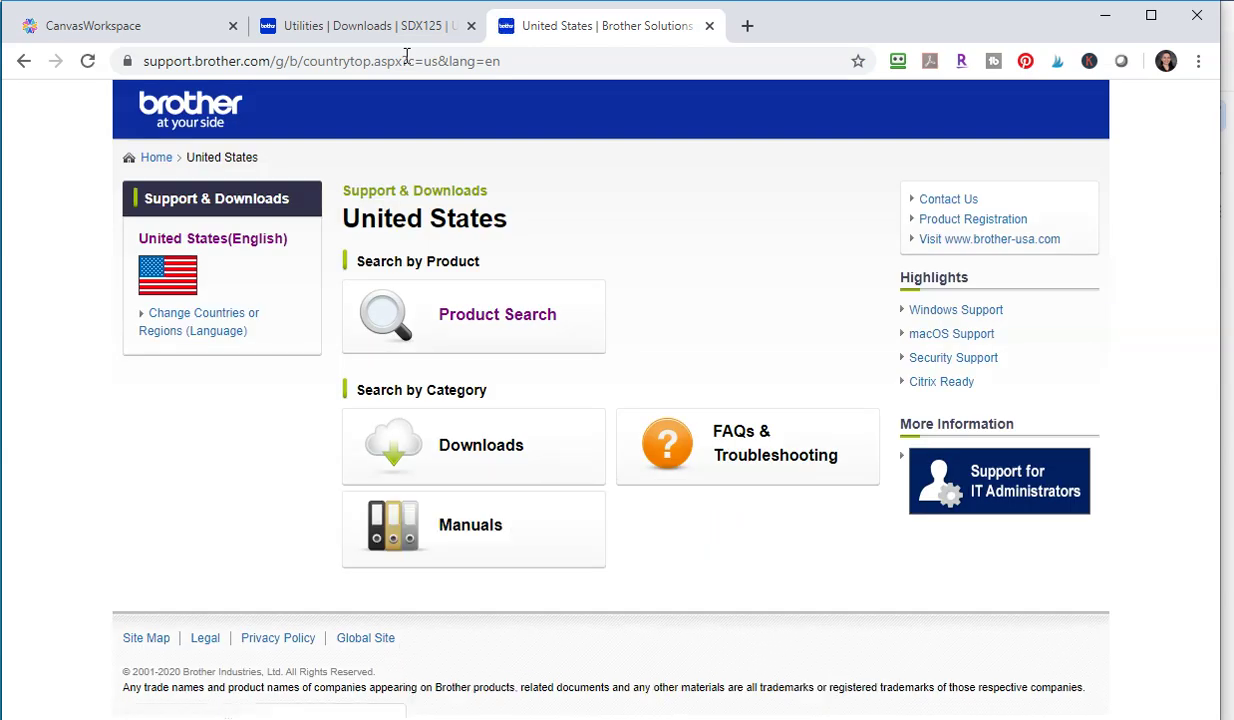
{"action": "left_click", "coordinate": [458, 327]}
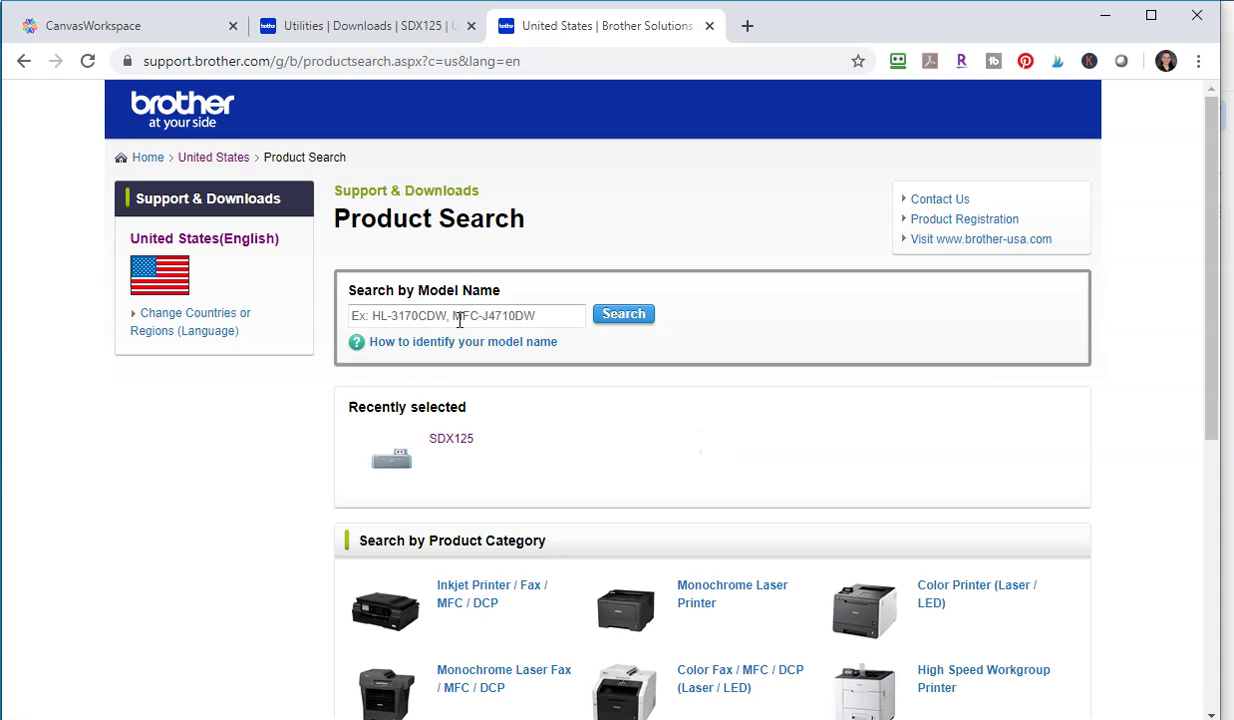
- Search the model name 'sdx125' and open the SDX125 result
{"action": "left_click", "coordinate": [455, 313]}
{"action": "type", "text": "sdx125"}
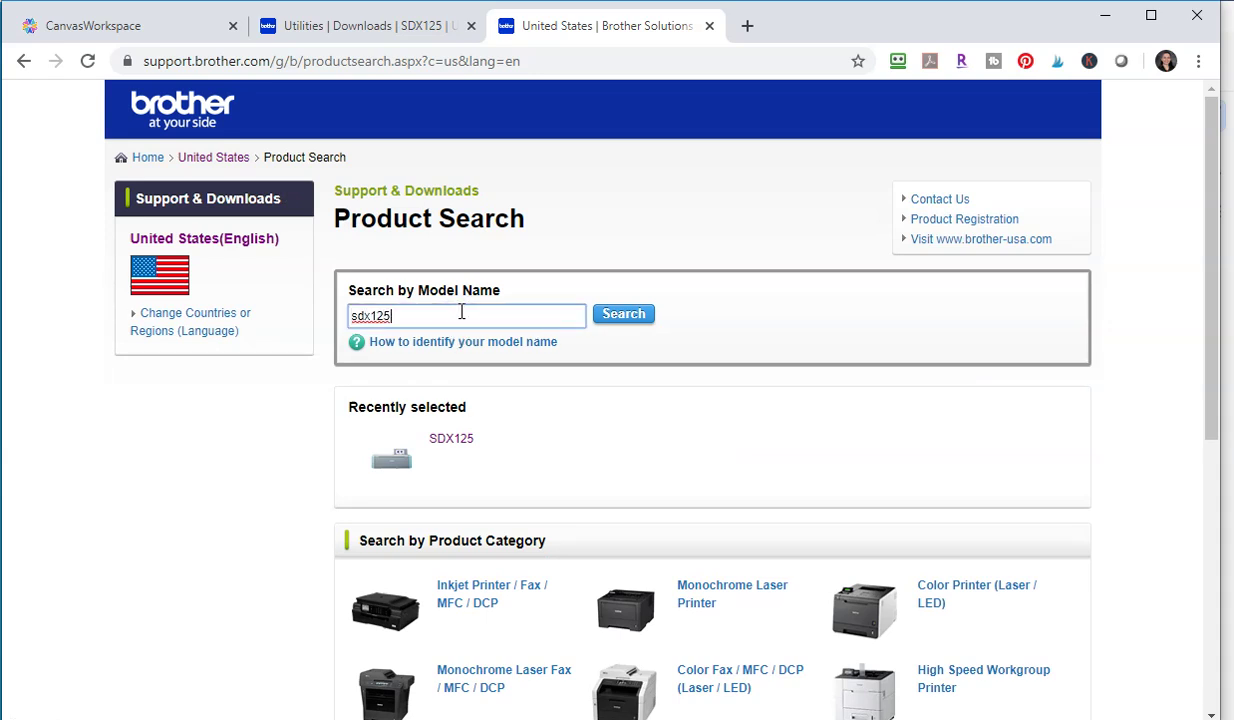
{"action": "left_click", "coordinate": [626, 318]}
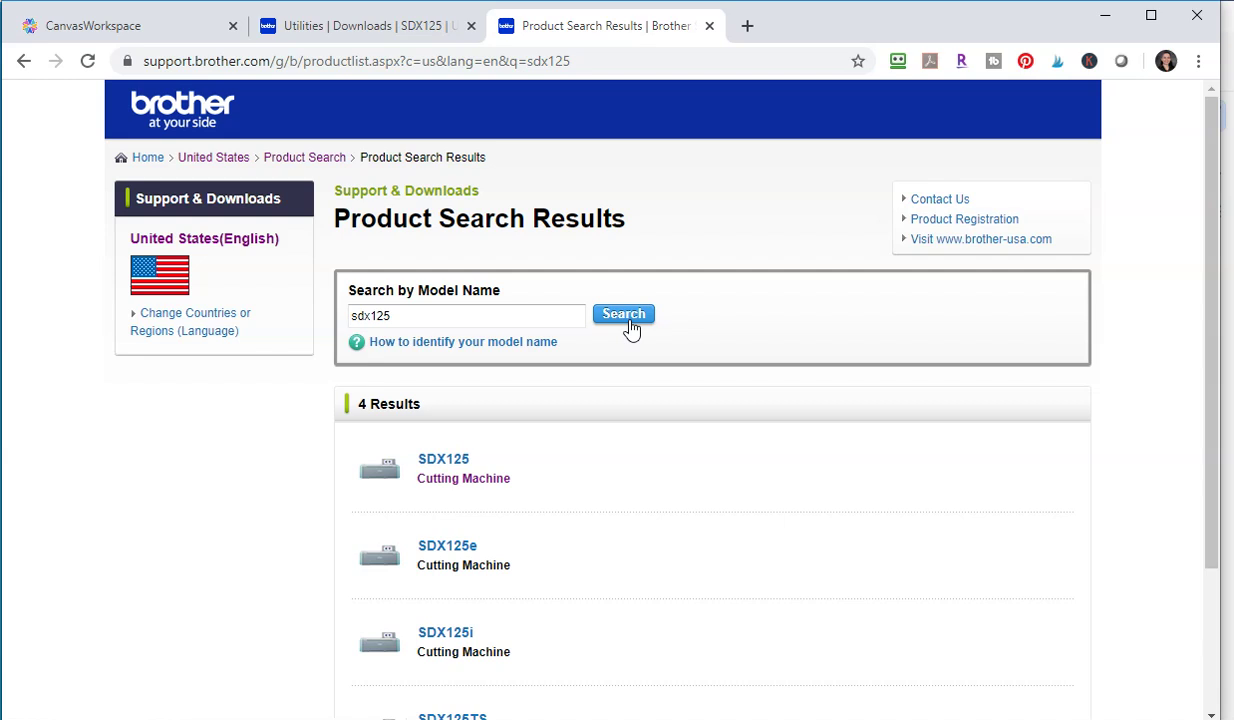
{"action": "left_click", "coordinate": [426, 463]}
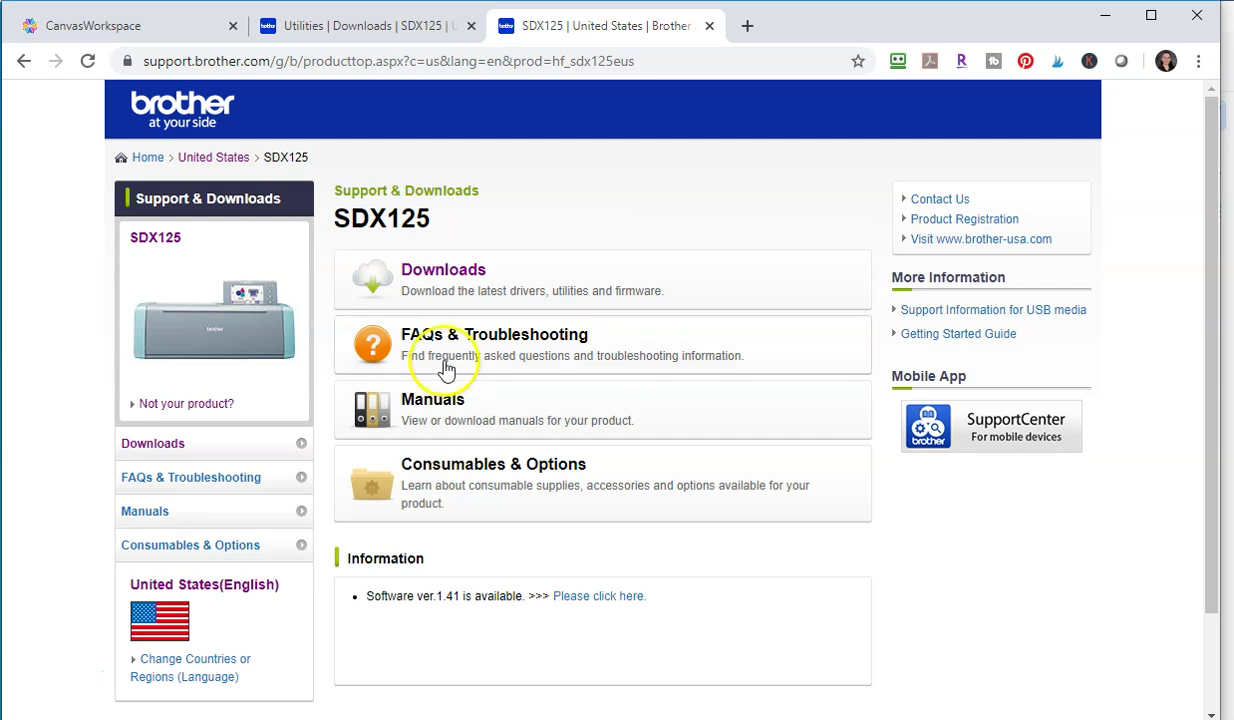
- Open the SDX125 Windows 10 downloads and choose CanvasWorkspace under Utilities
{"action": "left_click", "coordinate": [455, 266]}
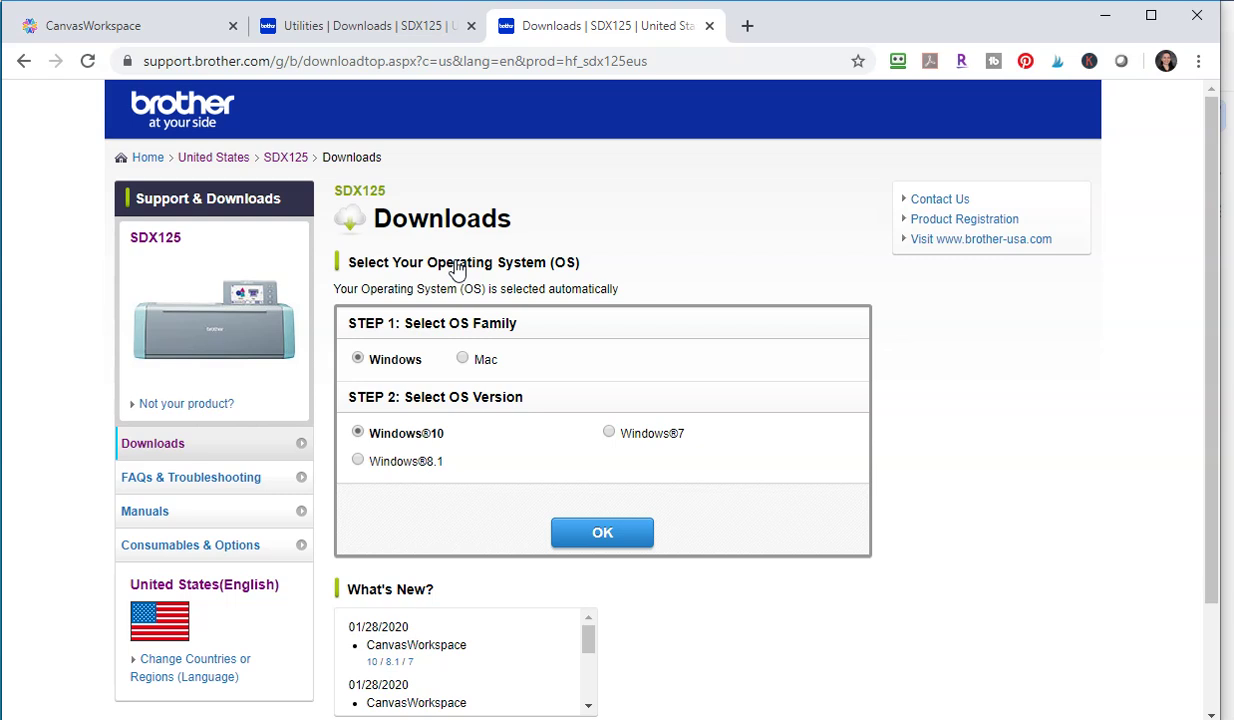
{"action": "left_click", "coordinate": [612, 540]}
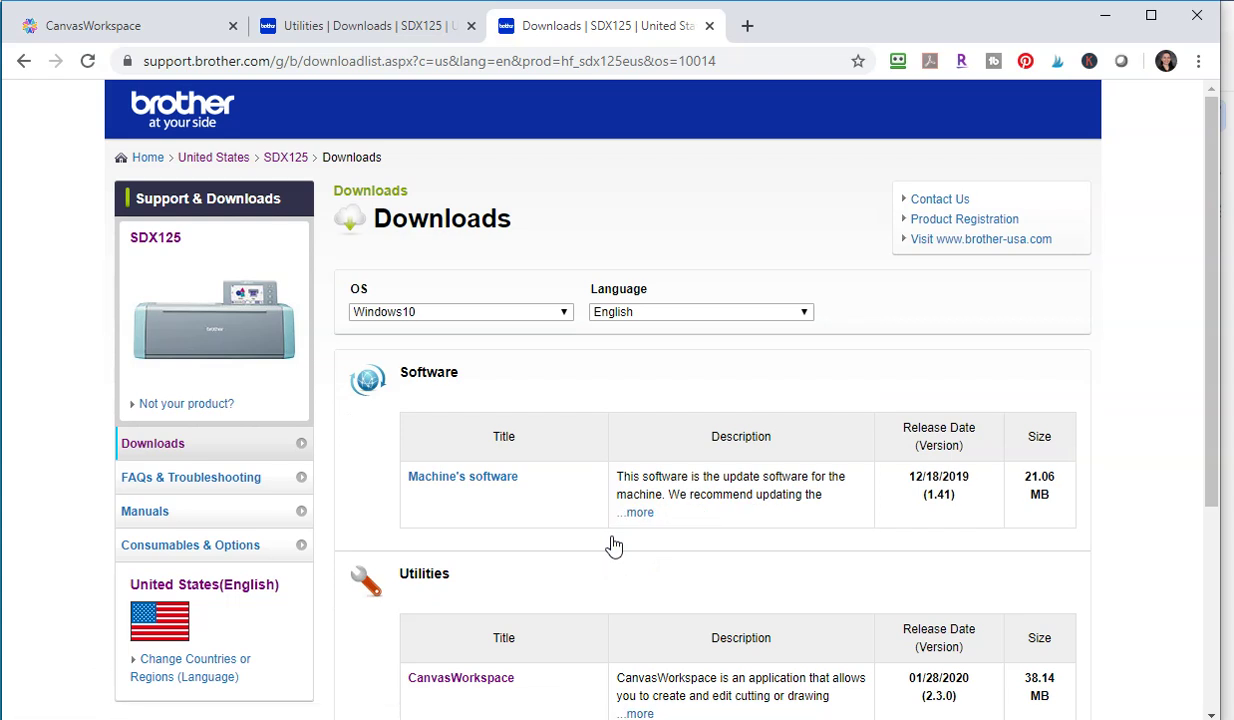
{"action": "scroll", "coordinate": [614, 546], "scroll_direction": "down", "scroll_amount": 1}
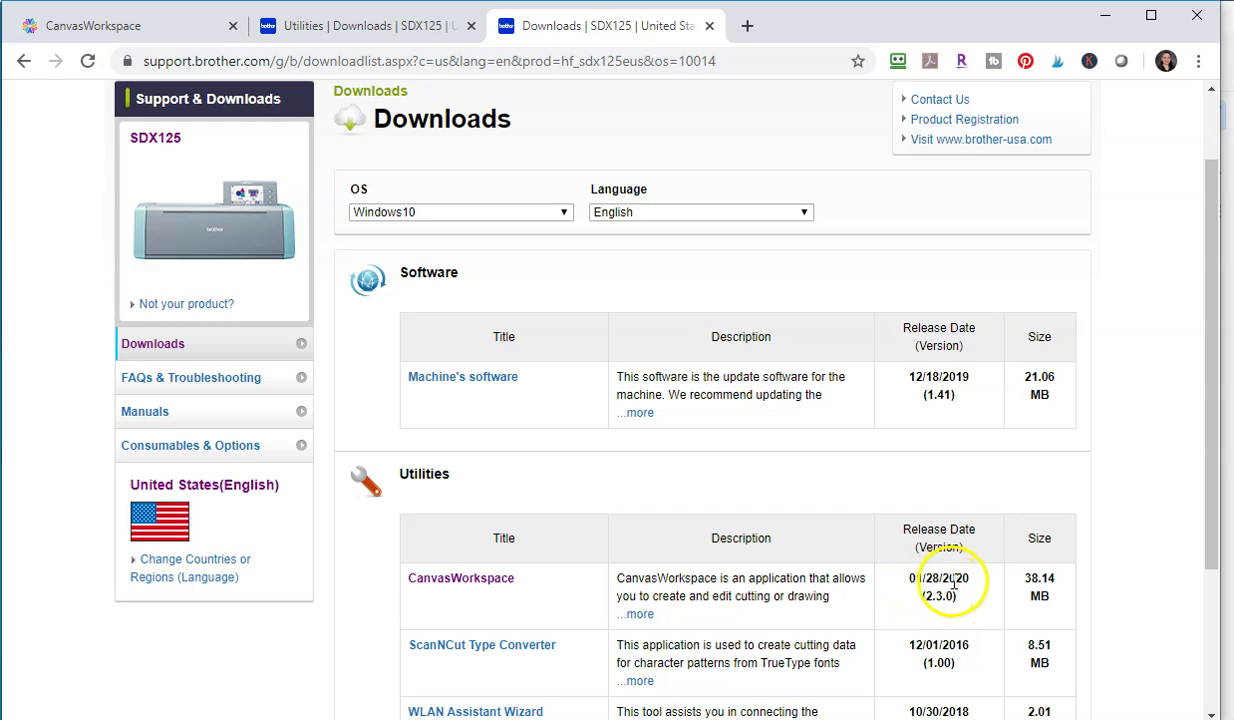
{"action": "left_click", "coordinate": [504, 580]}
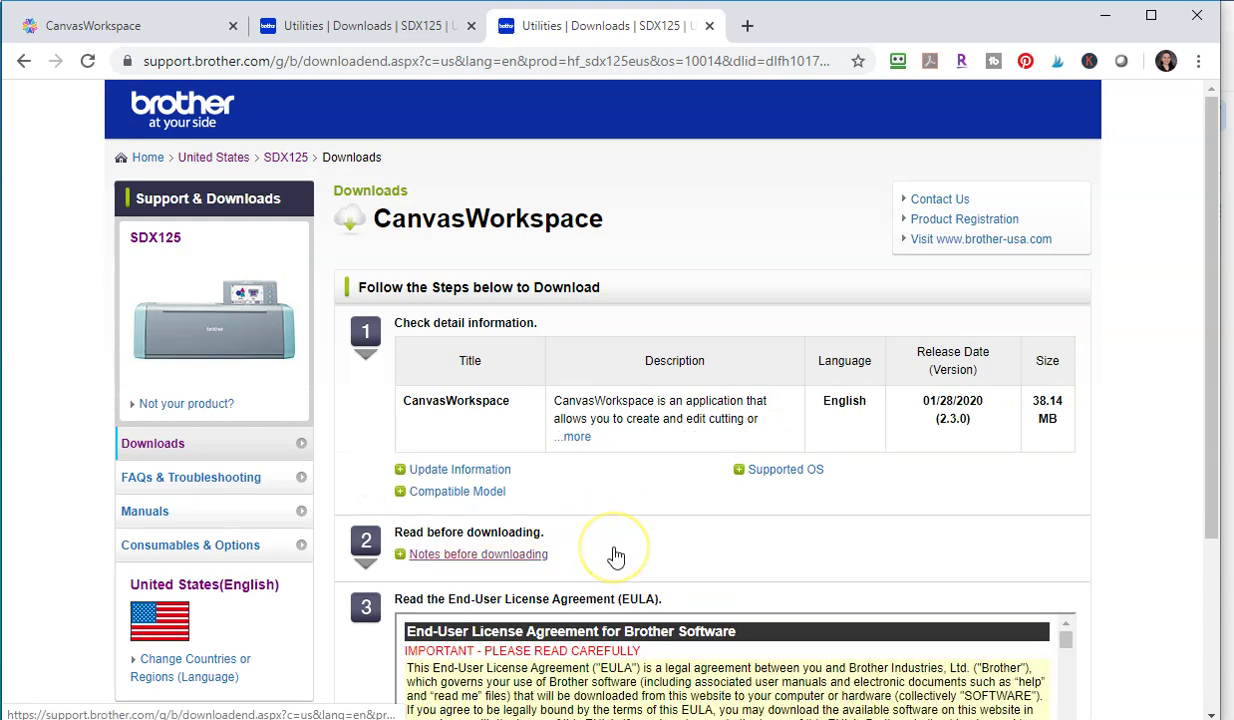
- Expand the Compatible Model list, then agree to the EULA to download CanvasWorkspace 2.3.0
{"action": "scroll", "coordinate": [600, 560], "scroll_direction": "down", "scroll_amount": 1}
{"action": "left_click", "coordinate": [402, 392]}
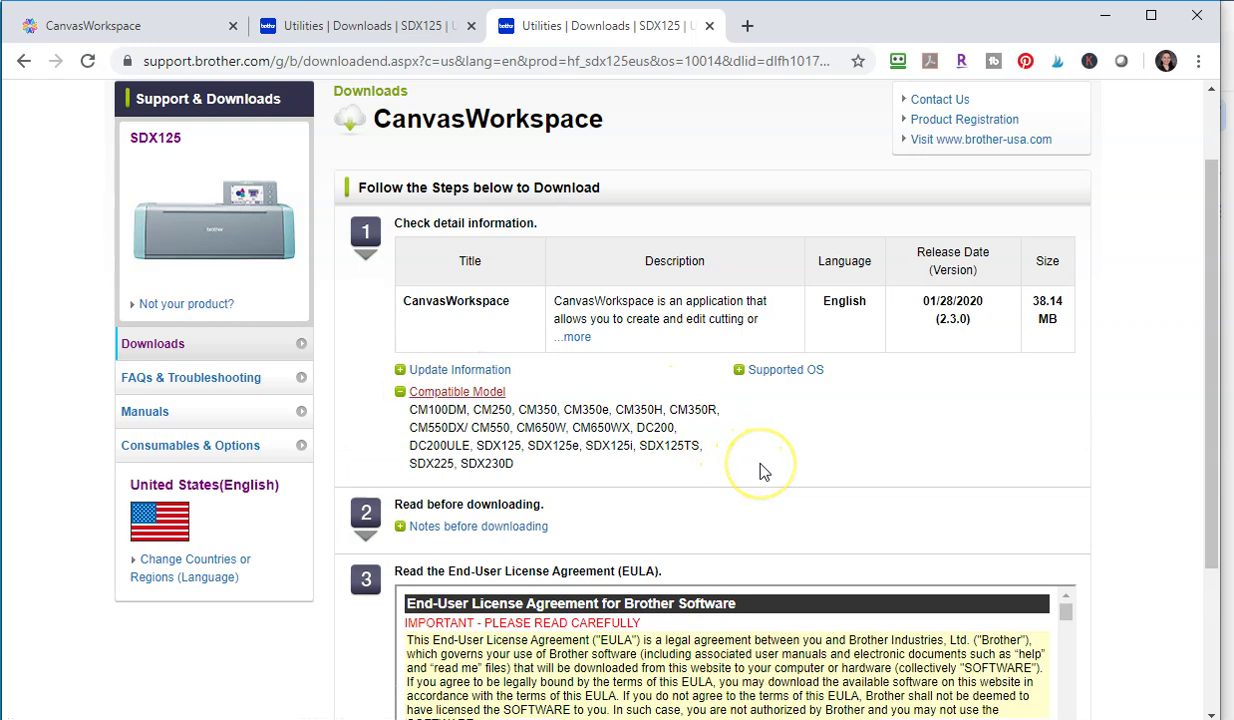
{"action": "scroll", "coordinate": [763, 472], "scroll_direction": "down", "scroll_amount": 2}
{"action": "left_click", "coordinate": [713, 578]}
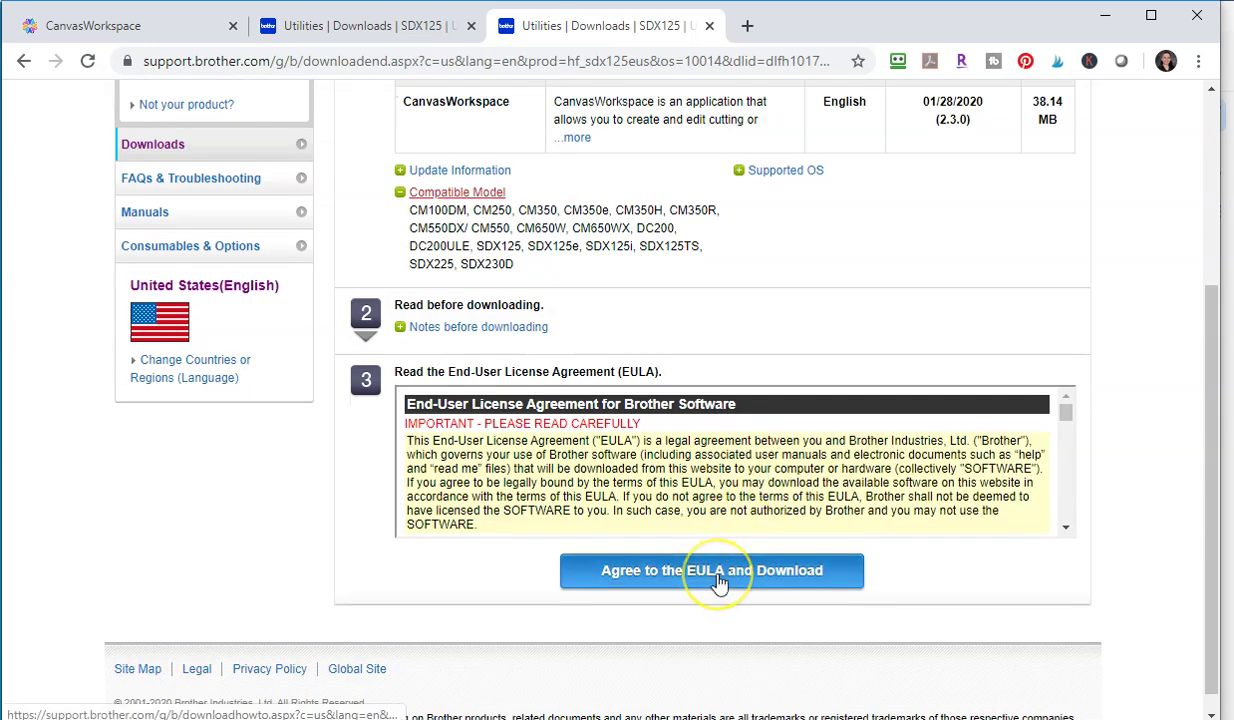